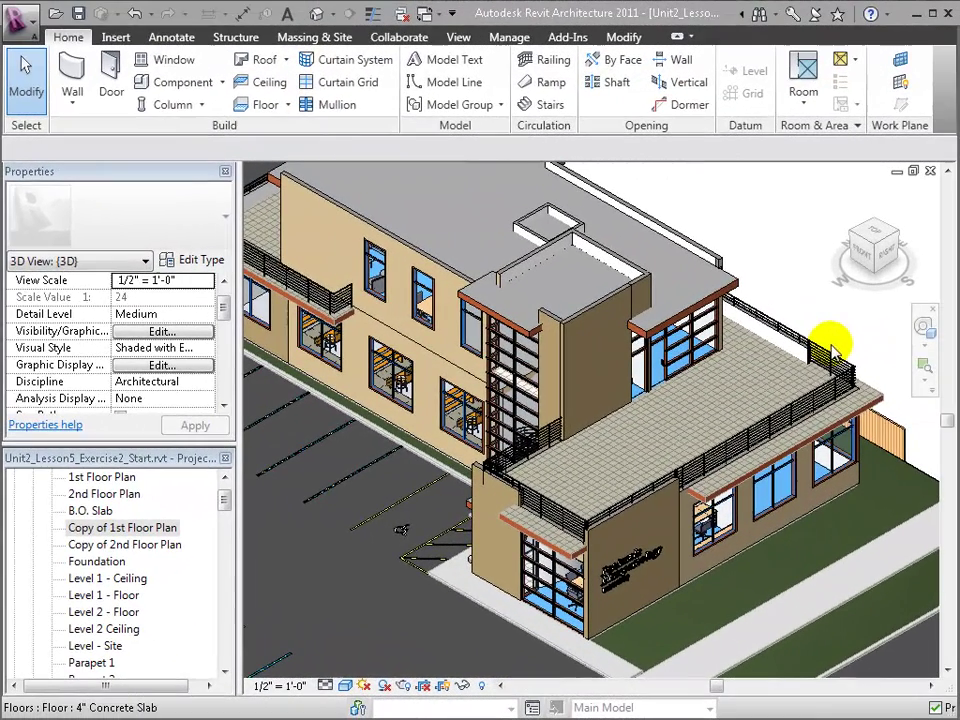
# Step: Open the Window Area by Orientation schedule listing the 19 Fixed Multipane1 windows
pyautogui.moveTo(225, 497); pyautogui.dragTo(231, 568)
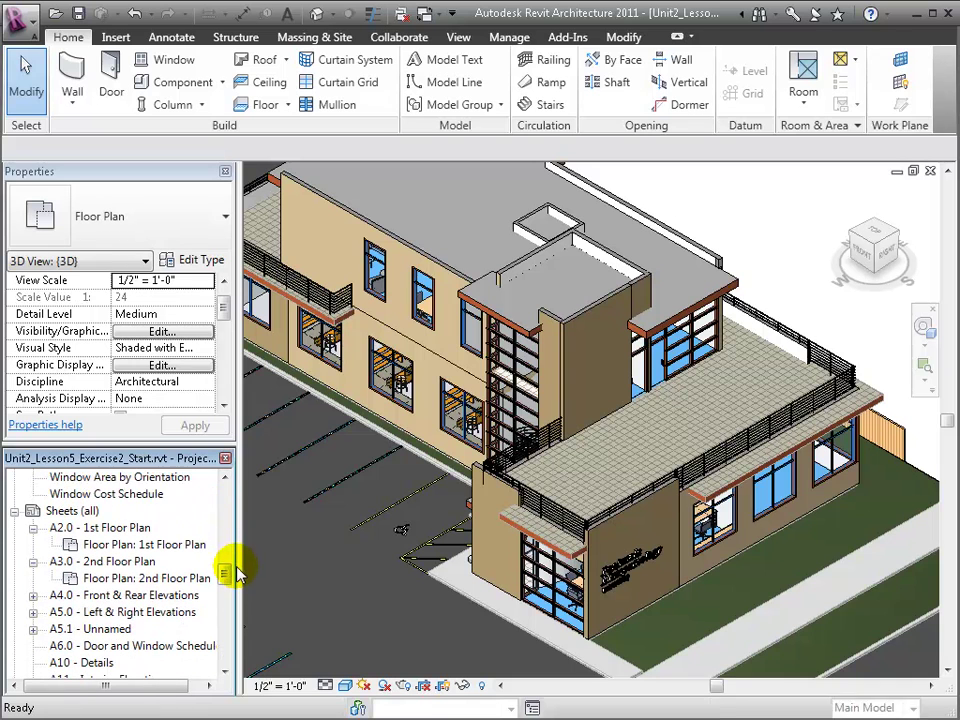
pyautogui.doubleClick(162, 480)
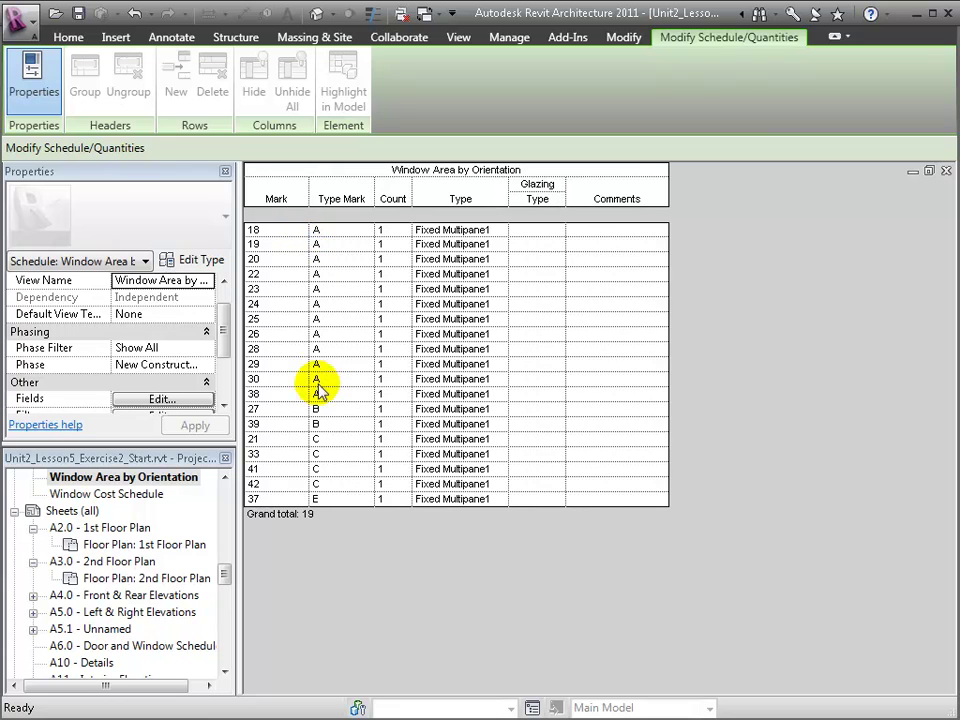
pyautogui.scroll(-5, 222, 321)
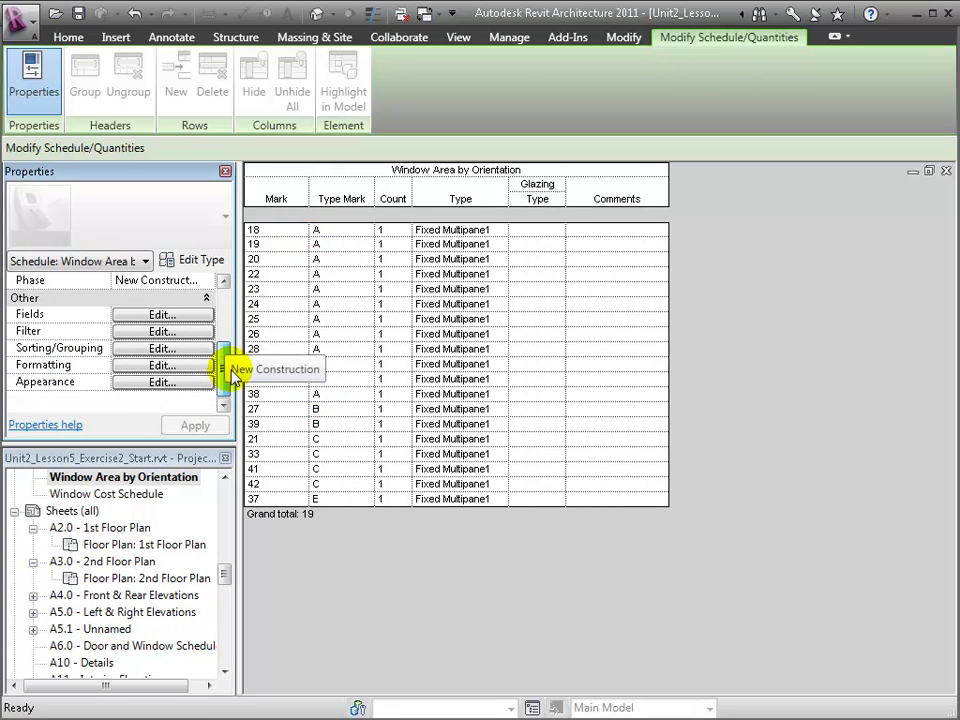
# Step: Add Height and Width fields, placed right after Family and above Glazing Type
pyautogui.click(187, 318)
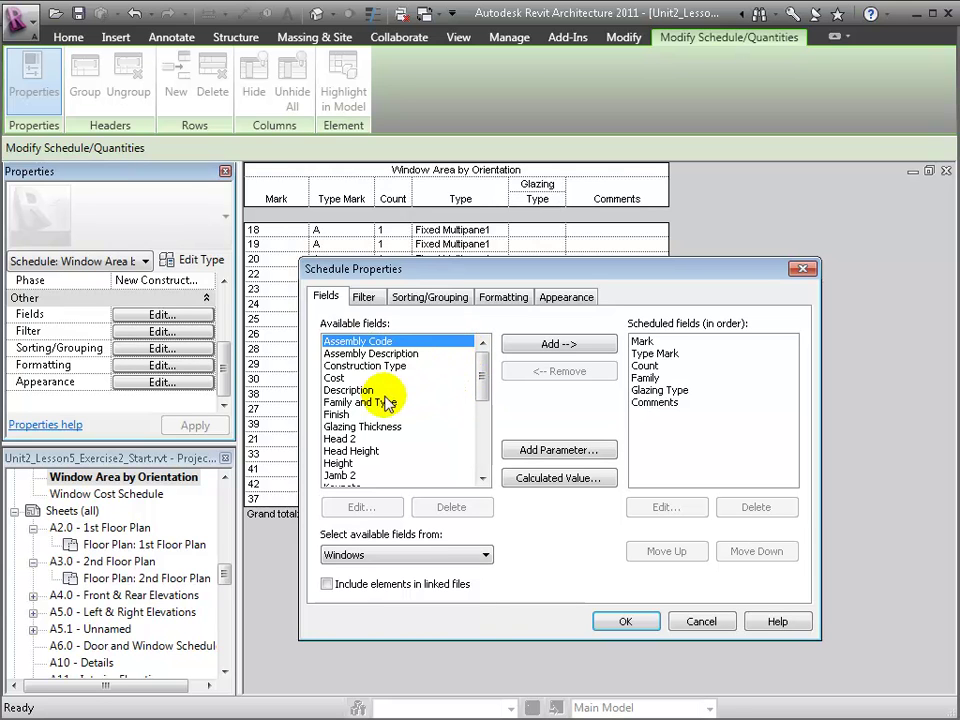
pyautogui.click(362, 463)
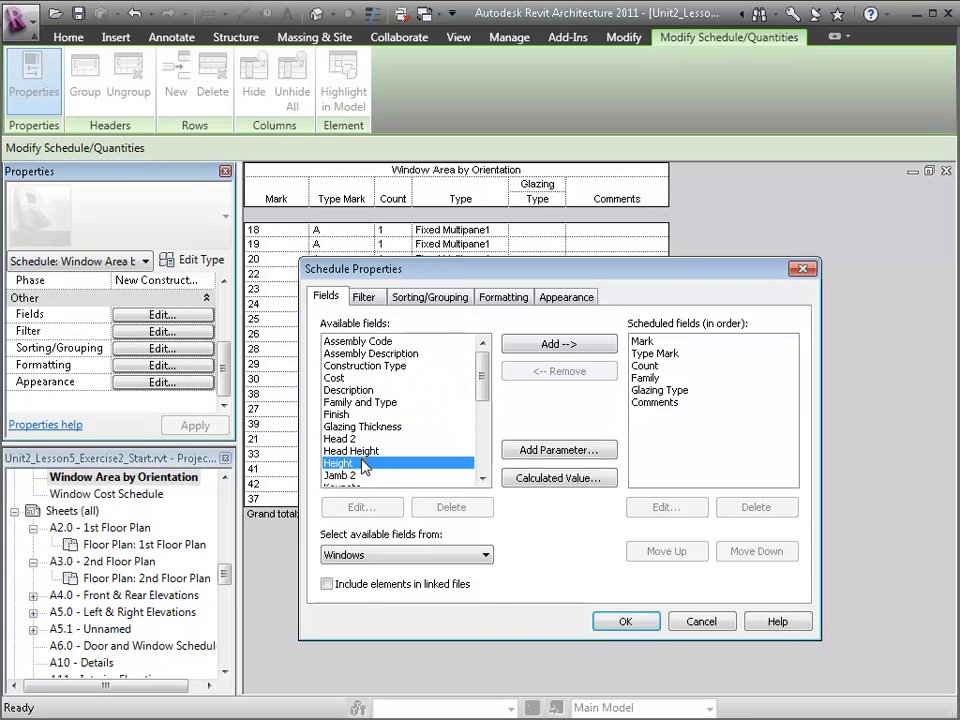
pyautogui.scroll(-5, 364, 461)
pyautogui.scroll(-1, 365, 460)
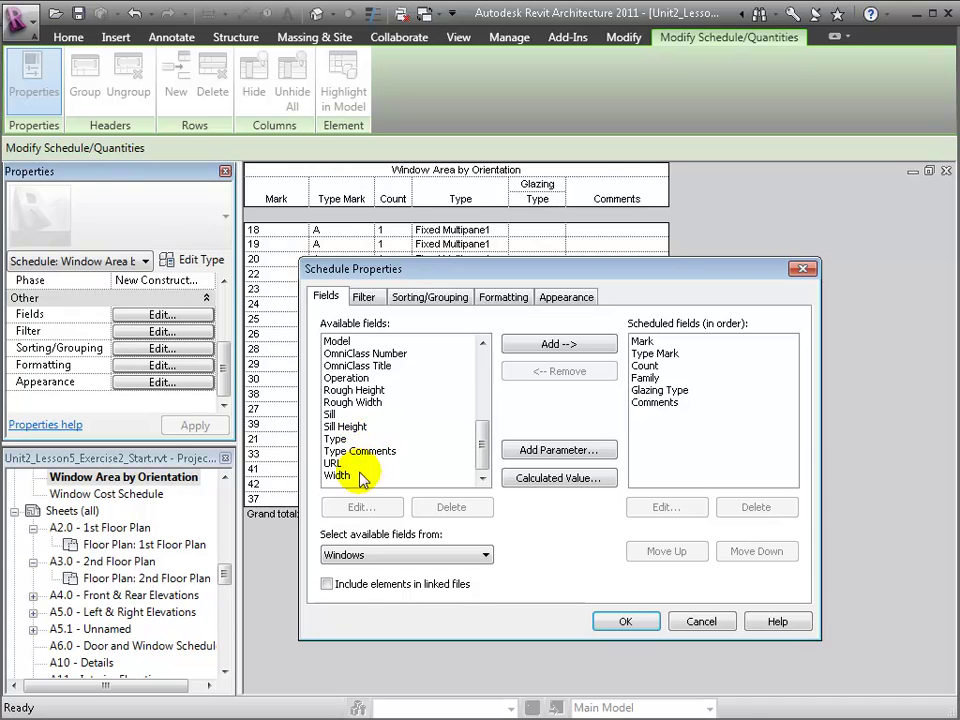
pyautogui.keyDown('ctrl'); pyautogui.click(364, 480); pyautogui.keyUp('ctrl')
pyautogui.click(570, 344)
pyautogui.click(668, 553)
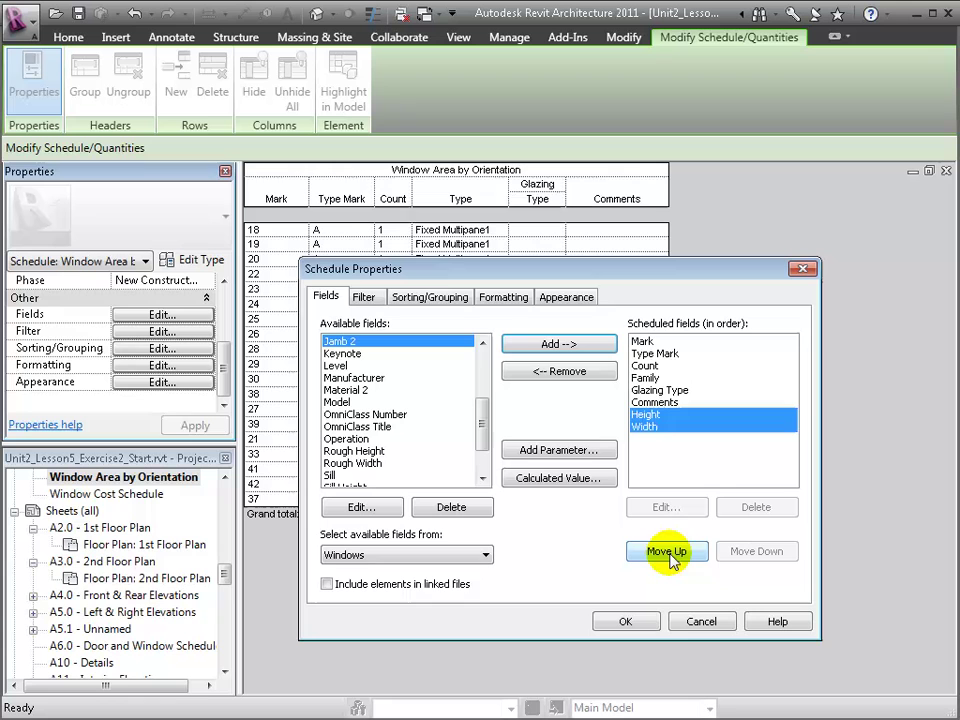
pyautogui.click(668, 553)
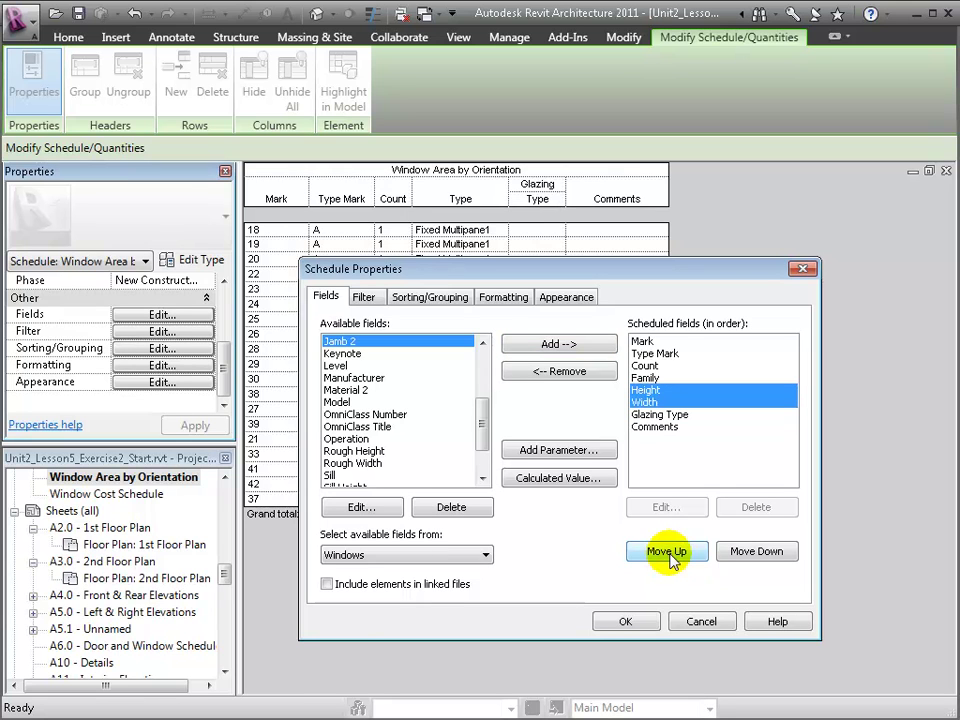
pyautogui.moveTo(480, 412); pyautogui.dragTo(480, 440)
# Step: Create an Orientation text parameter under Energy Analysis, placed between Width and Glazing Type
pyautogui.click(345, 438)
pyautogui.click(514, 450)
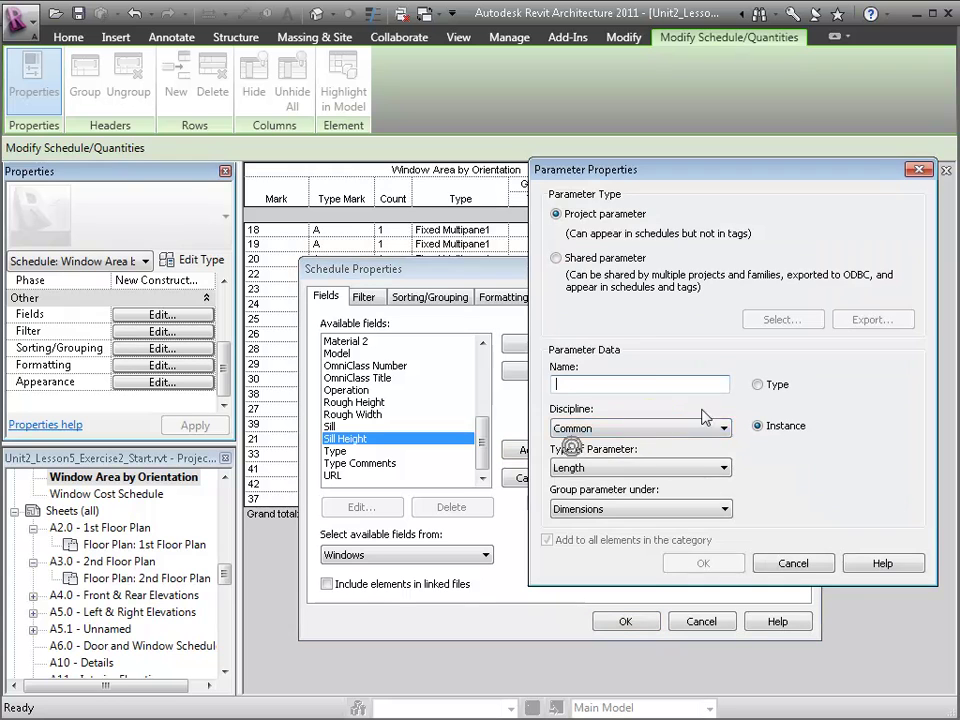
pyautogui.click(625, 385)
pyautogui.write('Orientation')
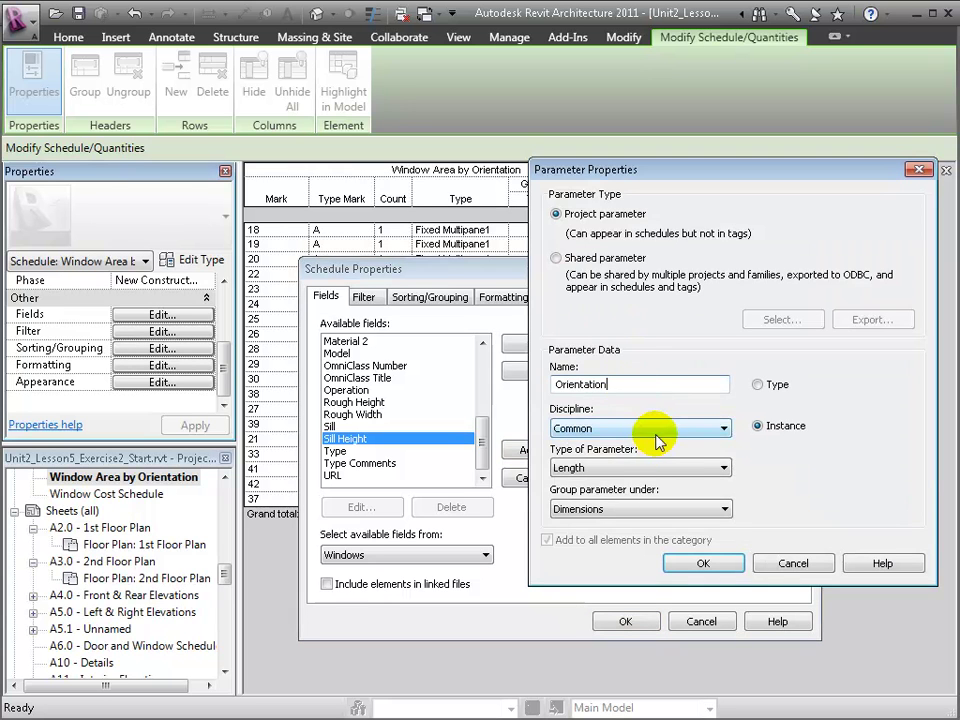
pyautogui.click(662, 468)
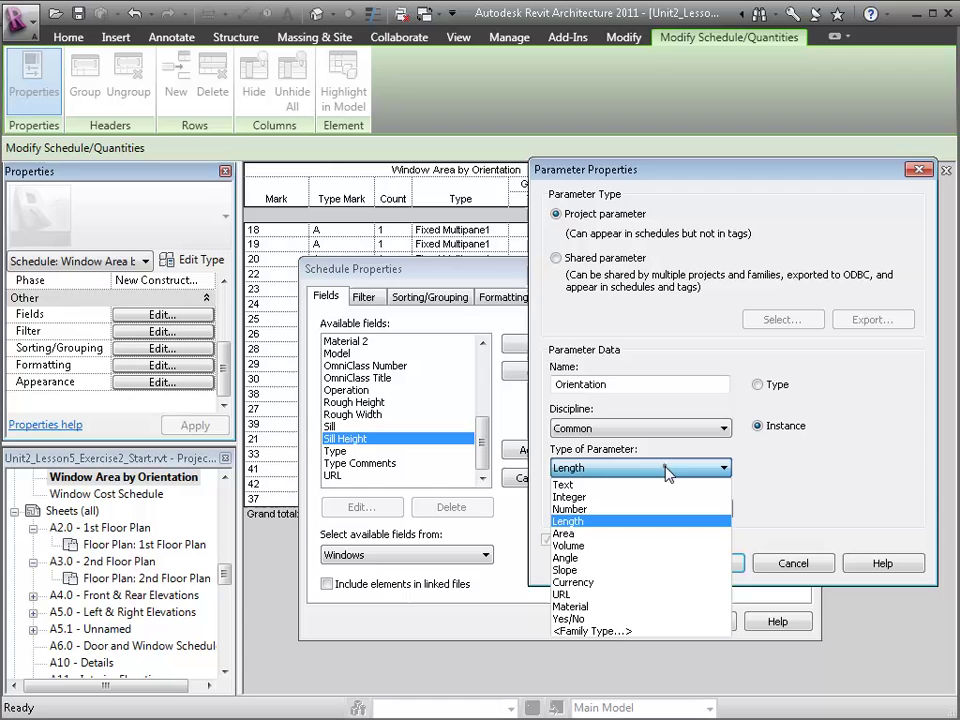
pyautogui.click(652, 485)
pyautogui.click(645, 509)
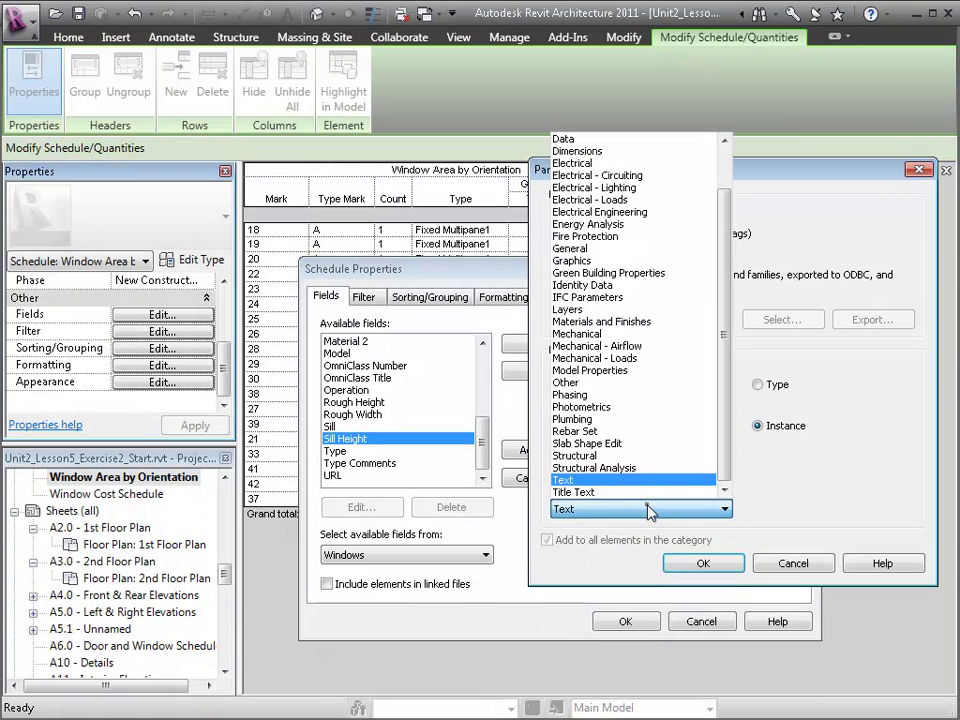
pyautogui.click(620, 224)
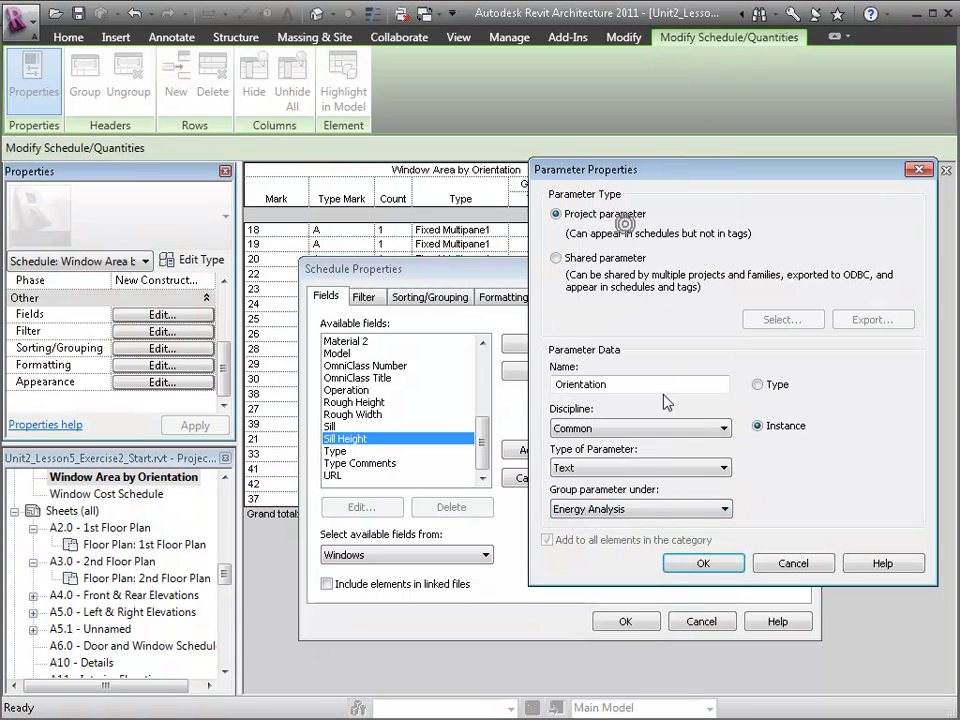
pyautogui.click(703, 563)
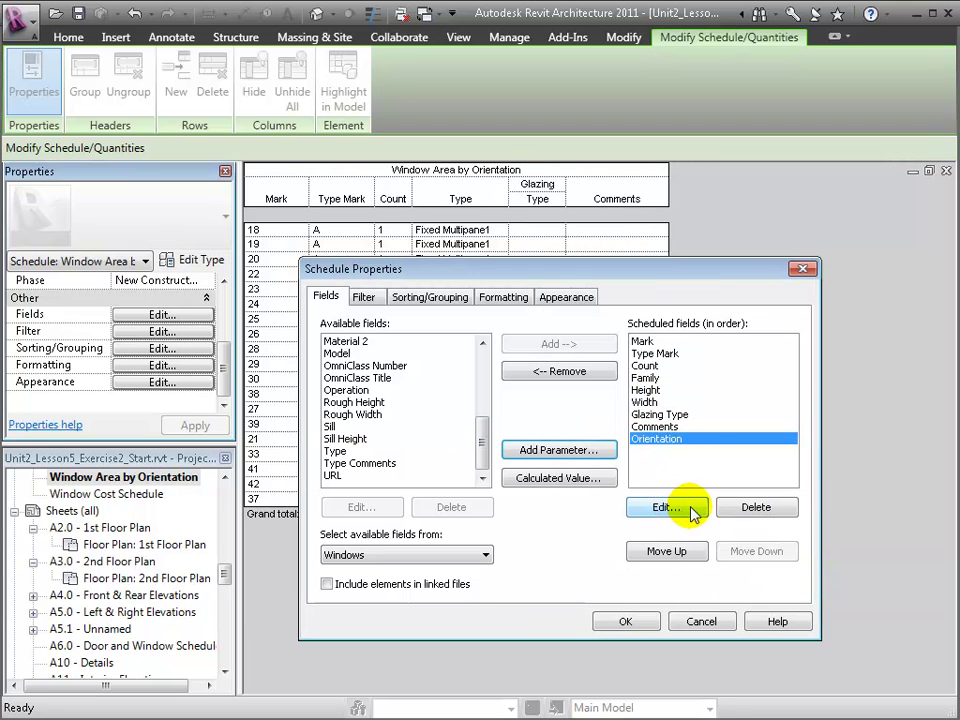
pyautogui.click(666, 552)
pyautogui.click(666, 552)
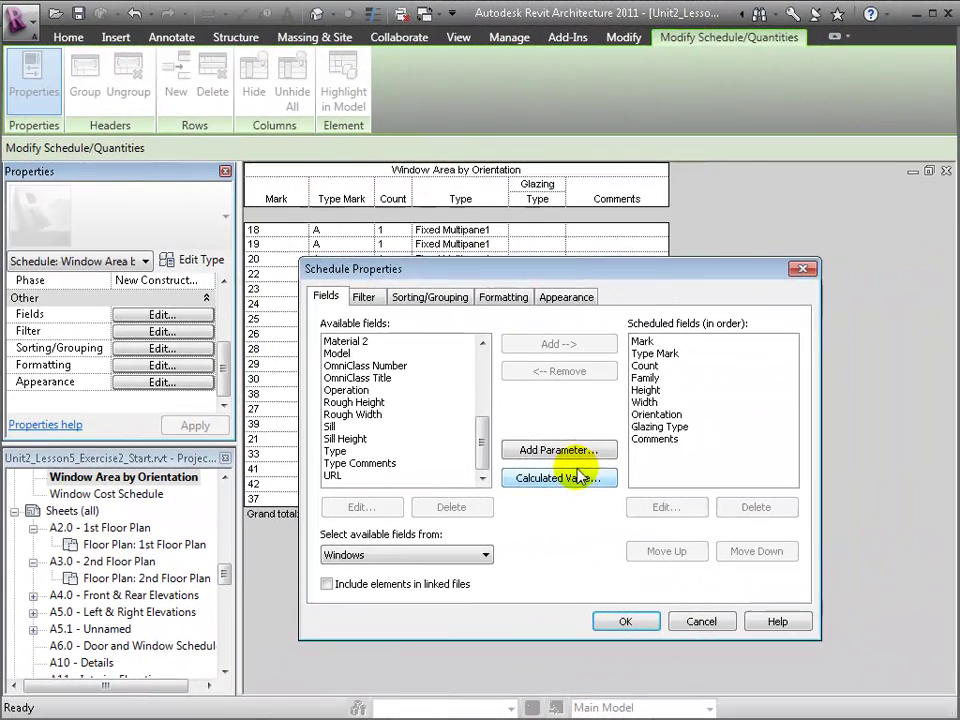
# Step: Start a calculated field named Glazing Area with Common discipline and Area type
pyautogui.click(610, 487)
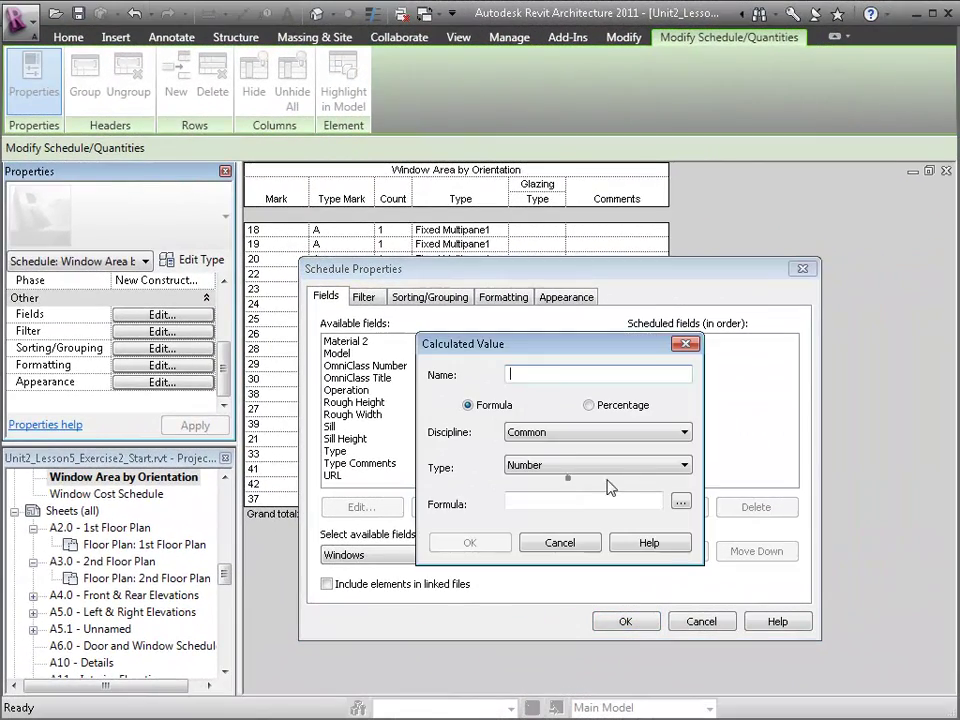
pyautogui.click(545, 391)
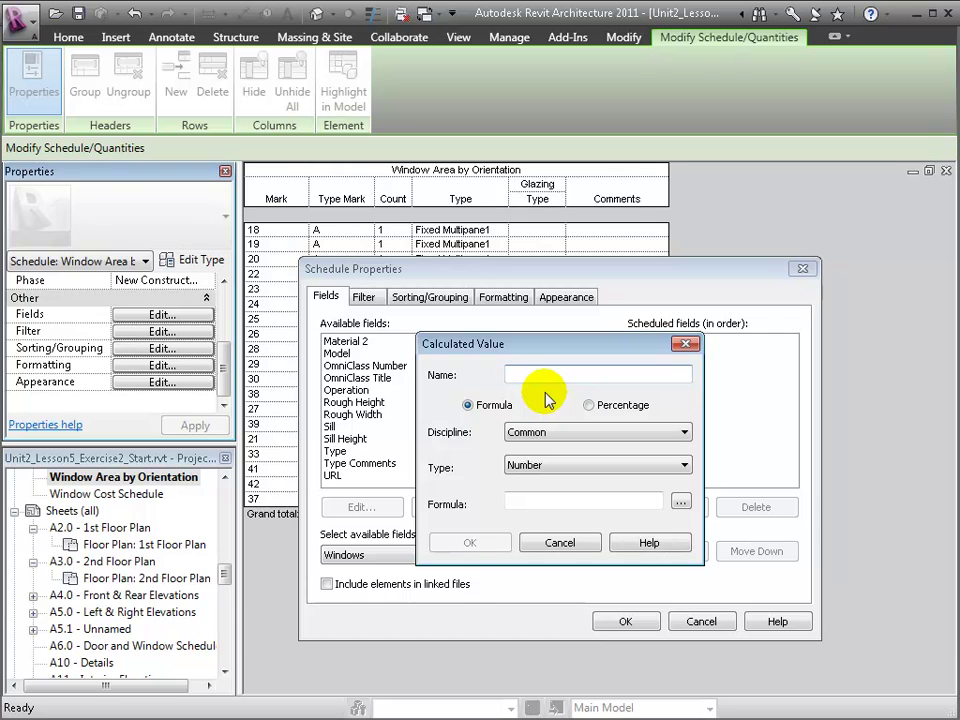
pyautogui.write('Glazing Area')
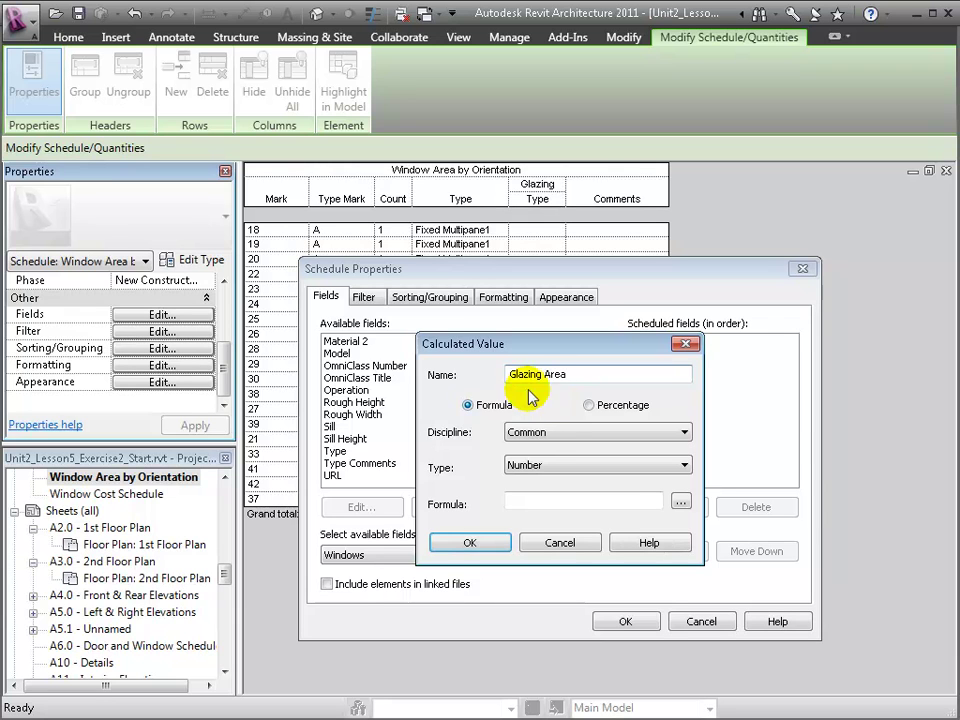
pyautogui.click(553, 432)
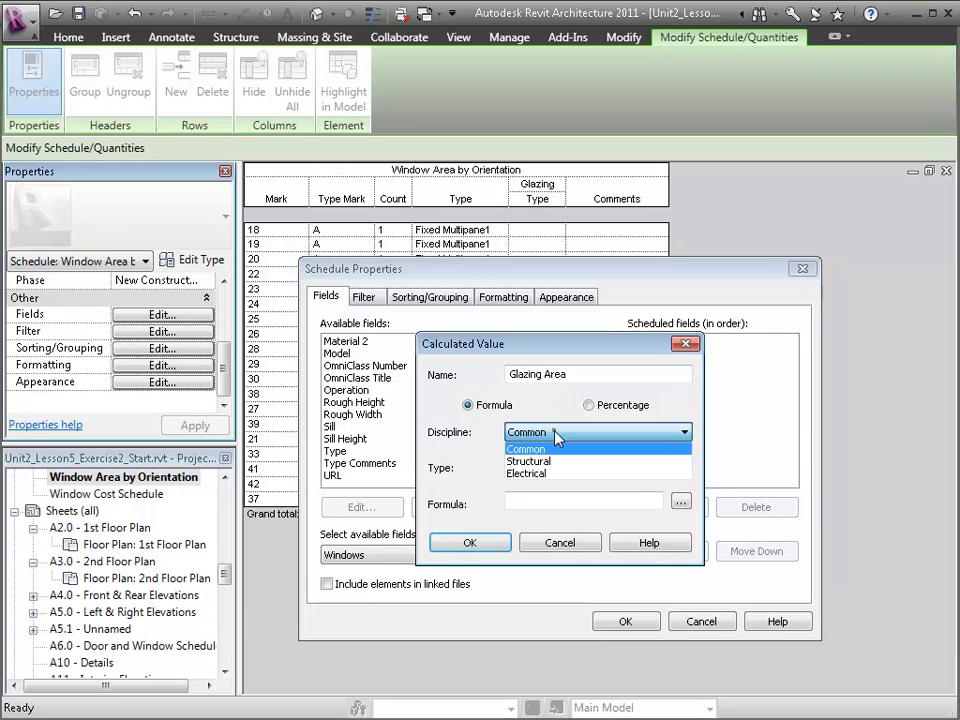
pyautogui.click(553, 432)
pyautogui.click(560, 466)
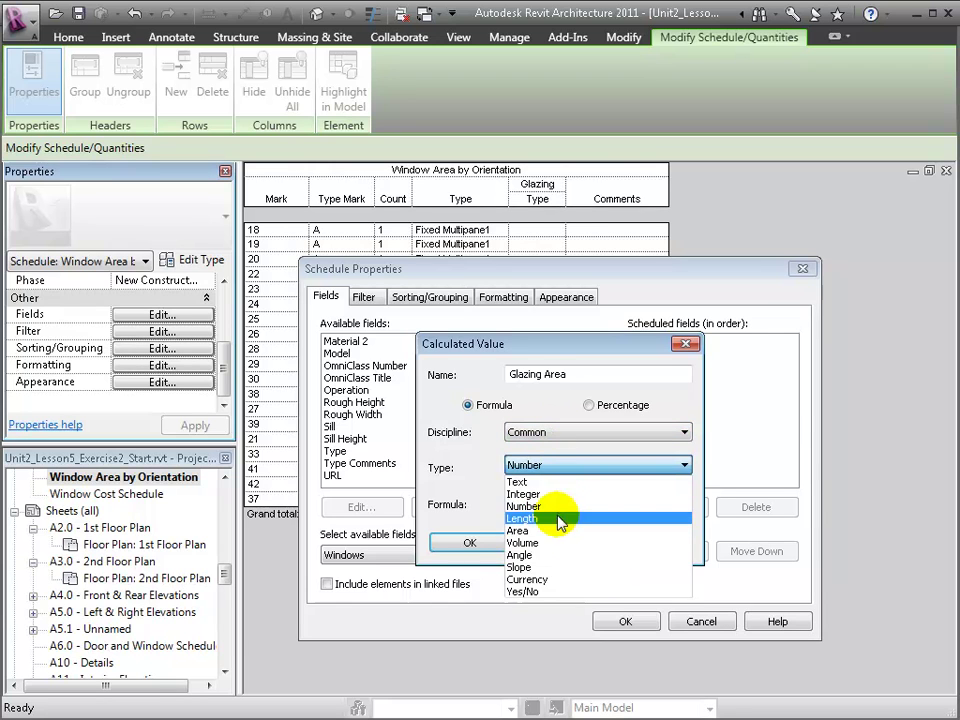
pyautogui.click(558, 530)
# Step: Give Glazing Area the formula (Height - 0'4") * (Width - 0'4") and create it
pyautogui.click(548, 501)
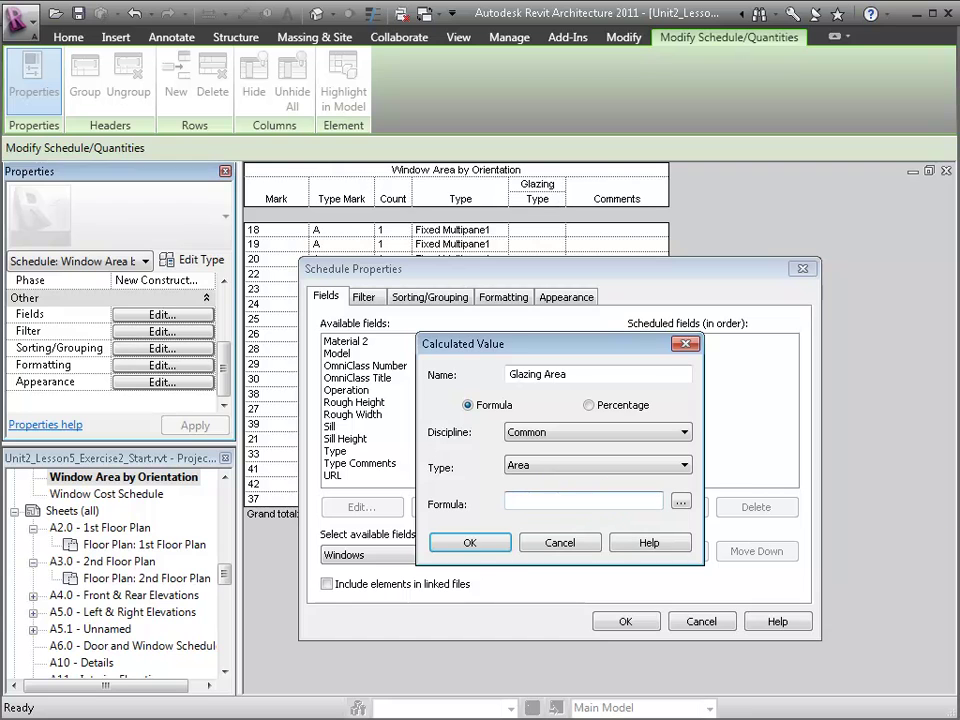
pyautogui.click(601, 467)
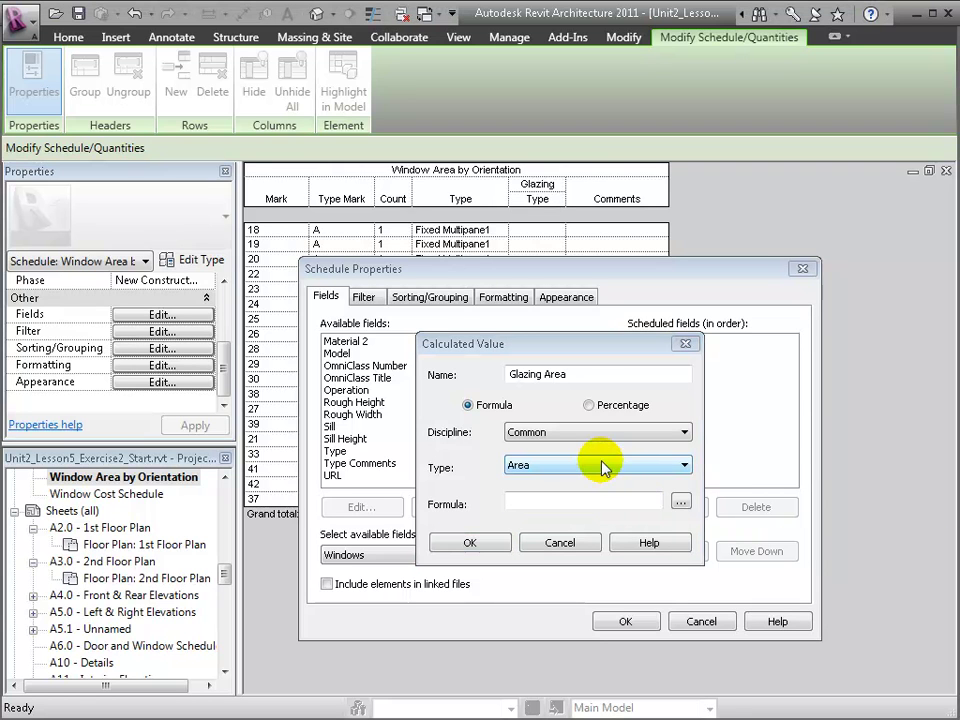
pyautogui.click(558, 504)
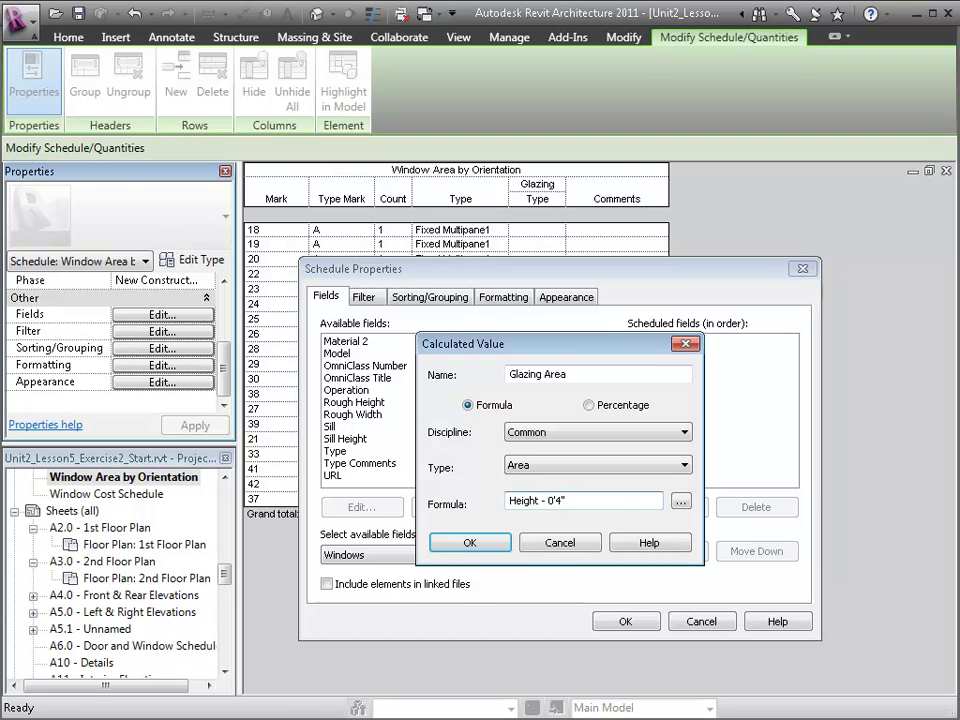
pyautogui.click(519, 503)
pyautogui.click(517, 506)
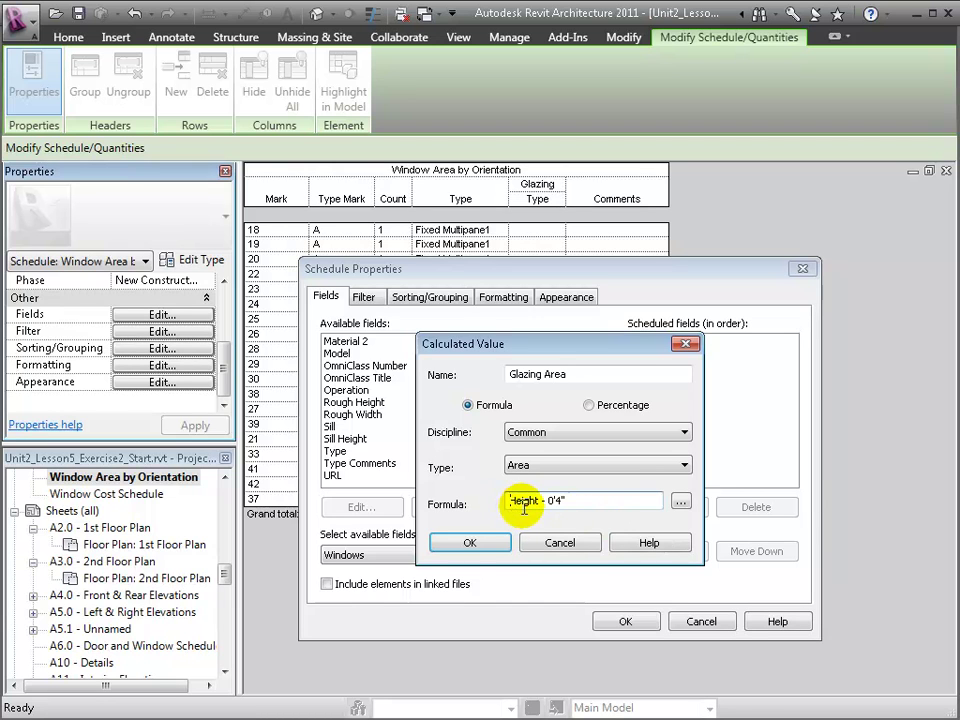
pyautogui.write('(')
pyautogui.click(590, 501)
pyautogui.write(') * (Width - 0\' 4")')
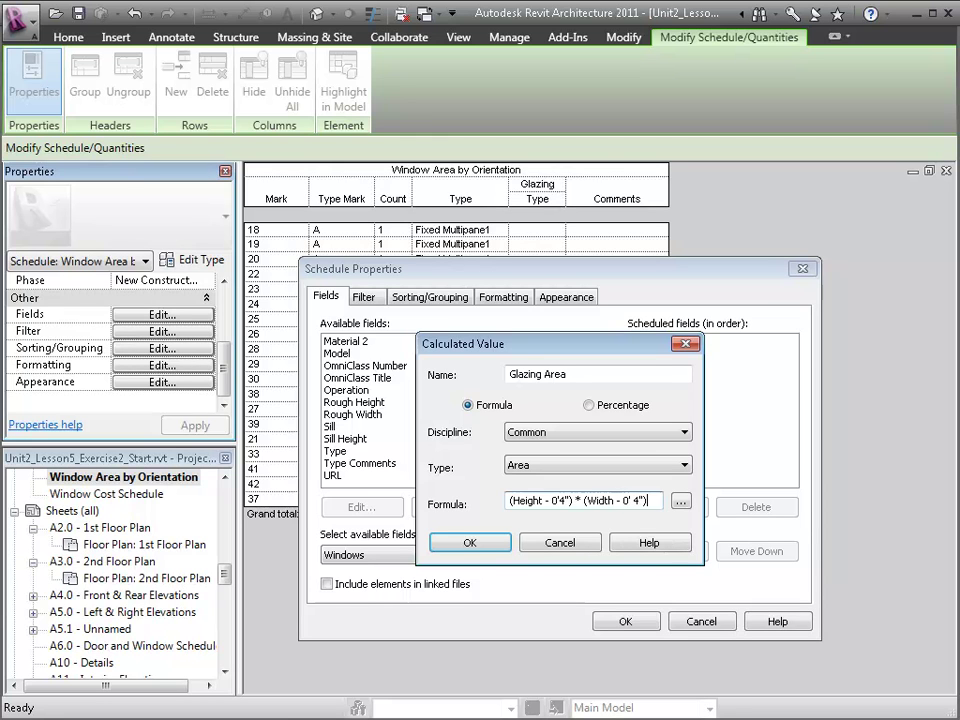
pyautogui.click(563, 504)
pyautogui.click(472, 543)
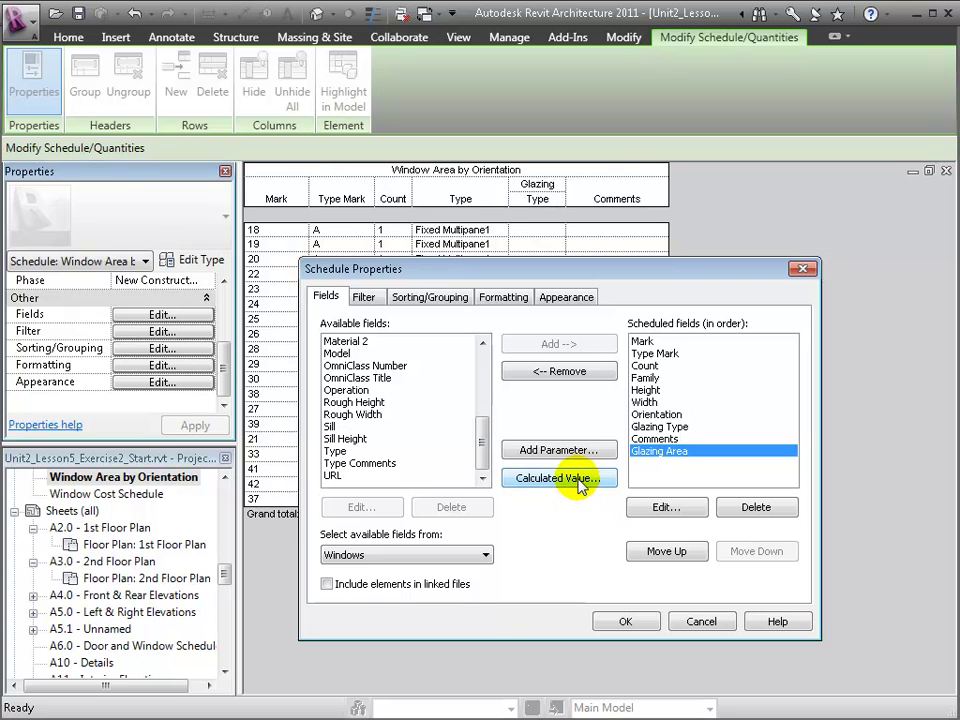
# Step: Sort the schedule by Orientation on the Sorting/Grouping tab
pyautogui.click(364, 297)
pyautogui.click(432, 298)
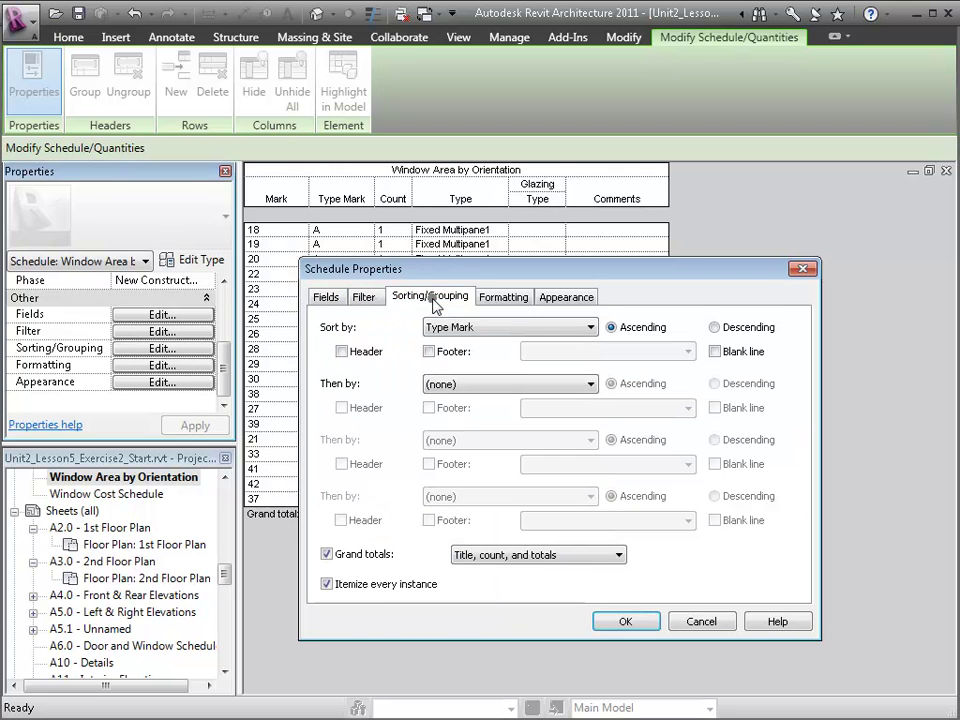
pyautogui.click(472, 330)
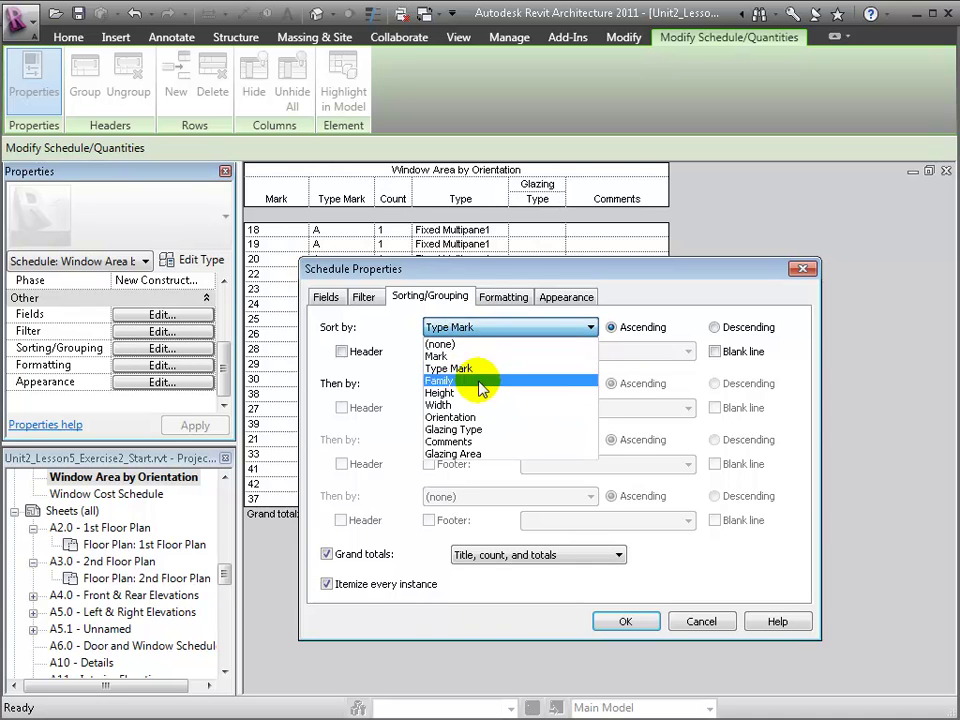
pyautogui.click(474, 409)
pyautogui.click(489, 327)
pyautogui.click(553, 419)
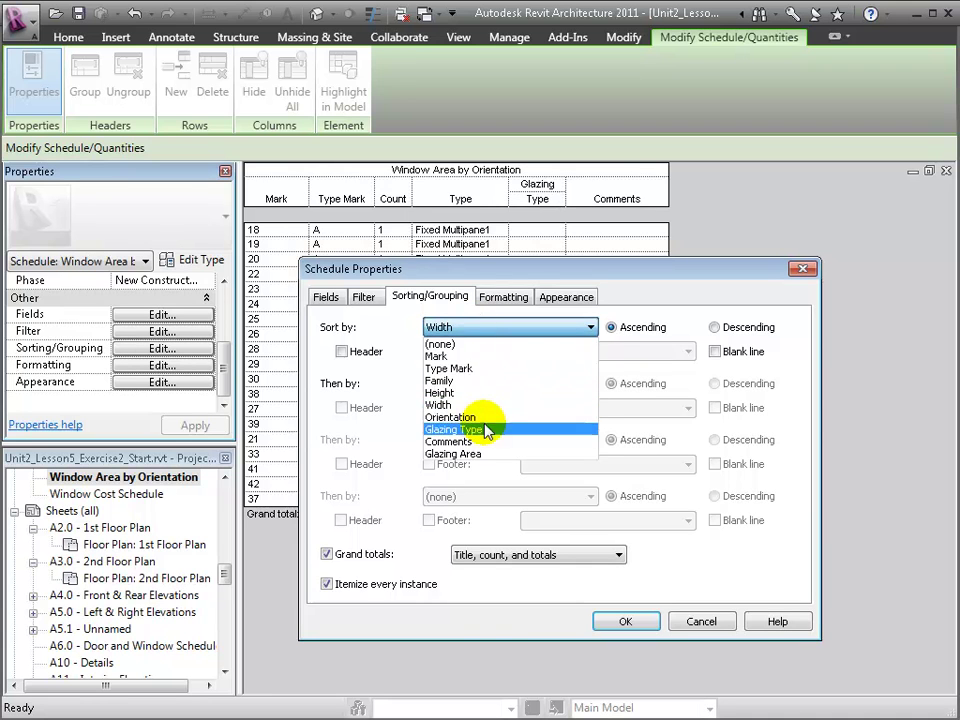
# Step: Give Orientation groups headers, totals-only footers and blank lines, then sort by Type Mark
pyautogui.click(342, 352)
pyautogui.click(429, 352)
pyautogui.click(680, 352)
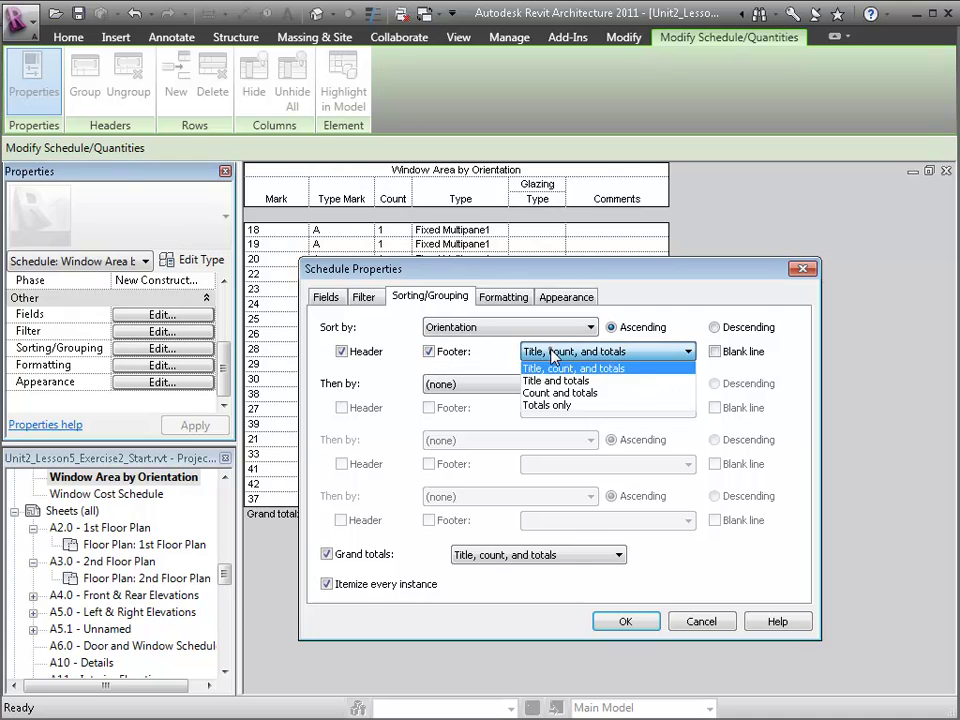
pyautogui.click(570, 406)
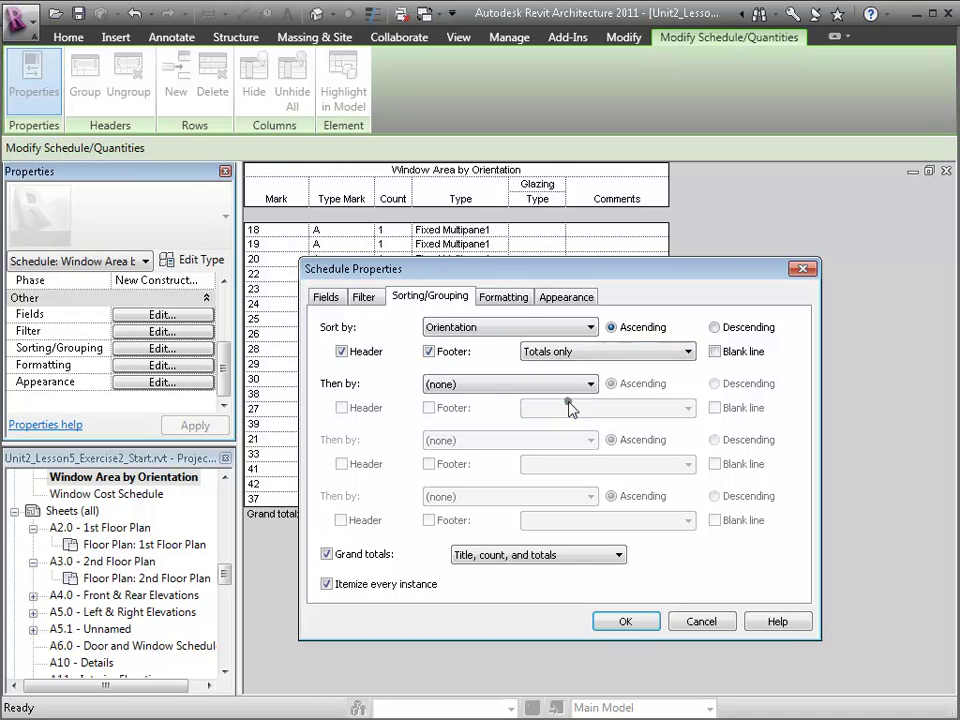
pyautogui.click(716, 352)
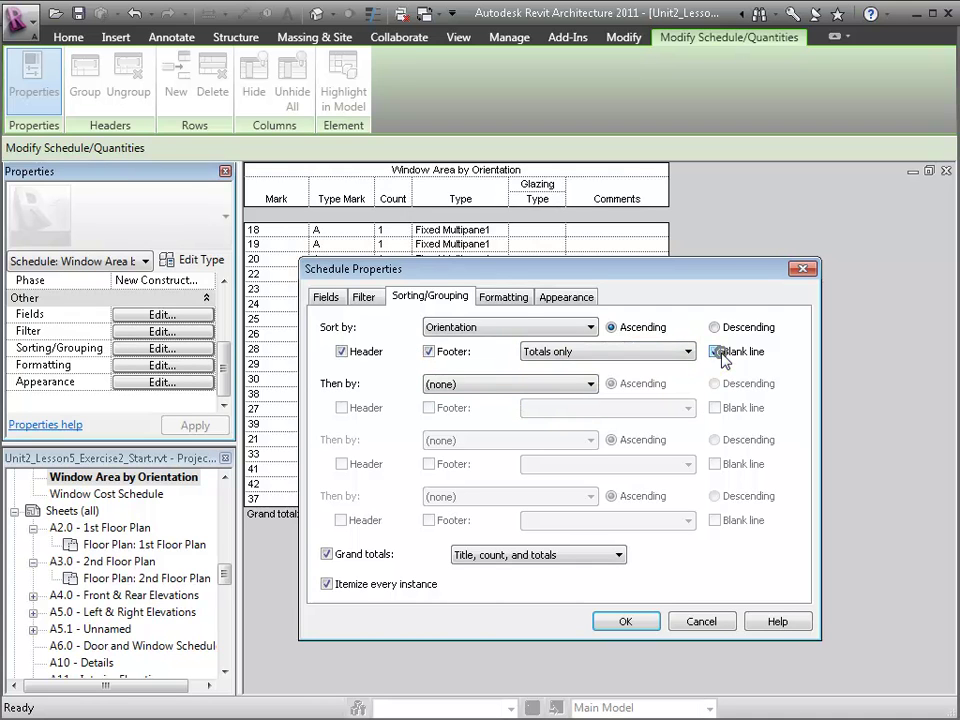
pyautogui.click(474, 386)
pyautogui.click(484, 426)
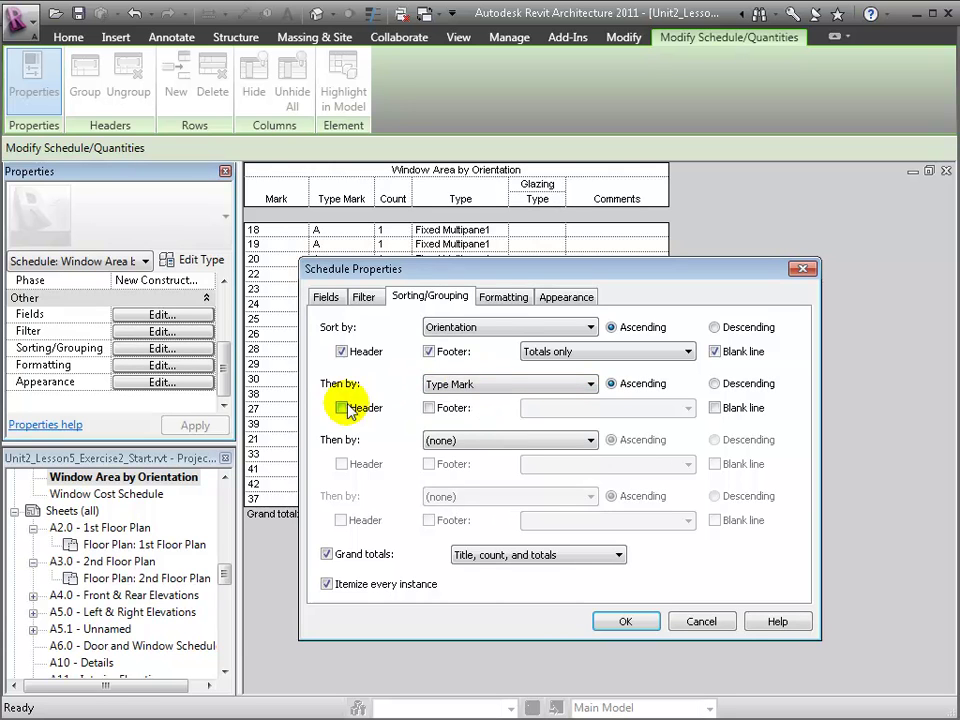
# Step: Make the Glazing Area column calculate totals and align right
pyautogui.click(503, 297)
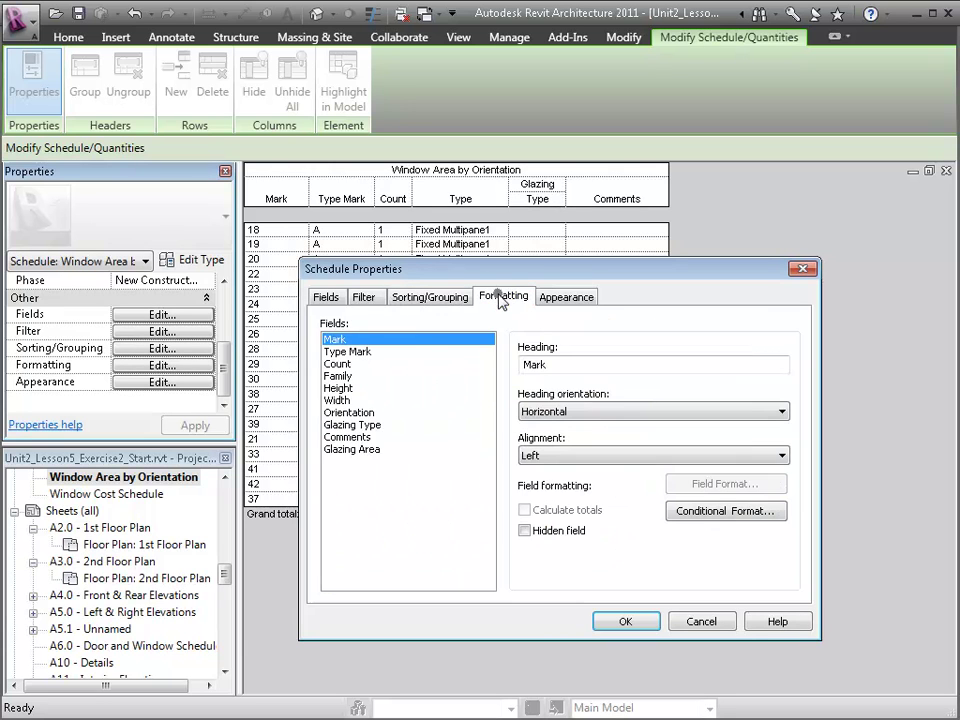
pyautogui.click(365, 450)
pyautogui.click(548, 513)
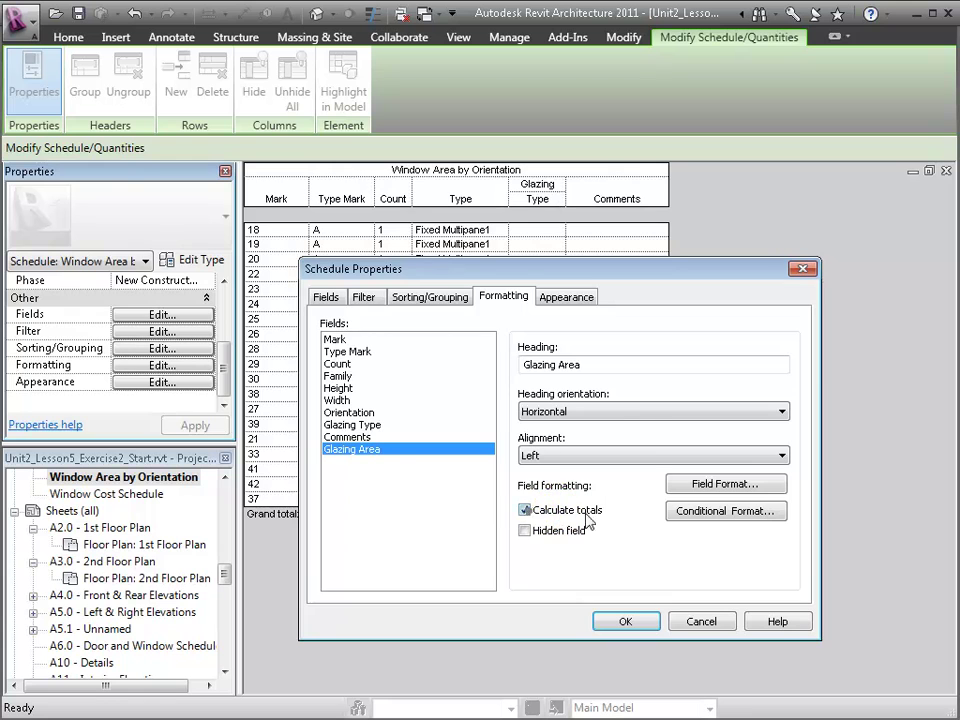
pyautogui.click(581, 456)
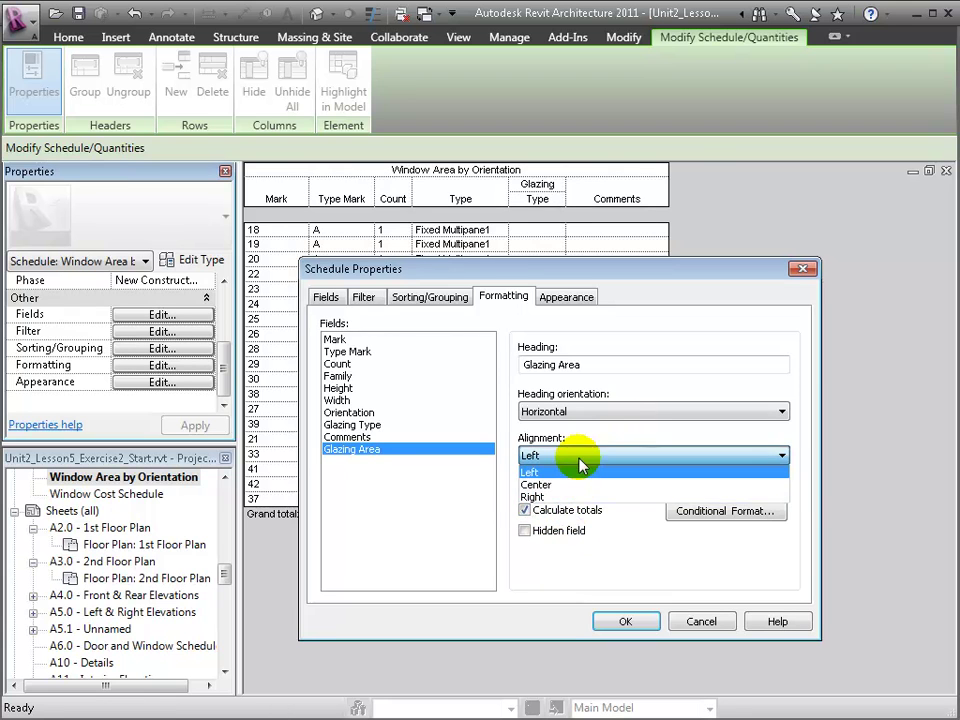
pyautogui.click(583, 497)
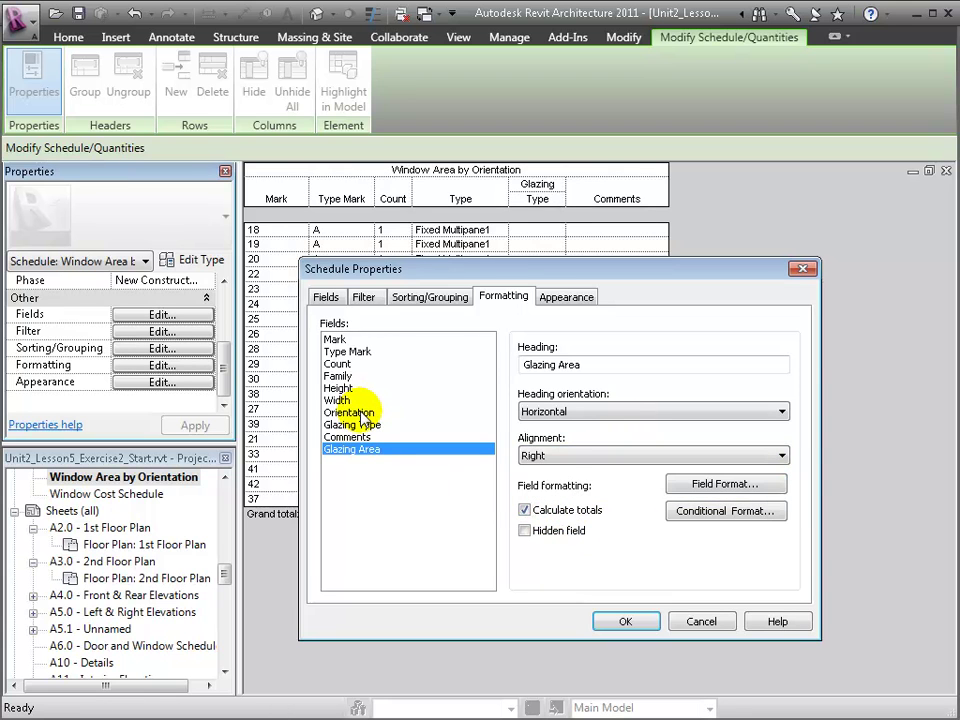
# Step: Right-align the Height and Width columns and apply the formatting
pyautogui.moveTo(366, 388); pyautogui.dragTo(365, 404)
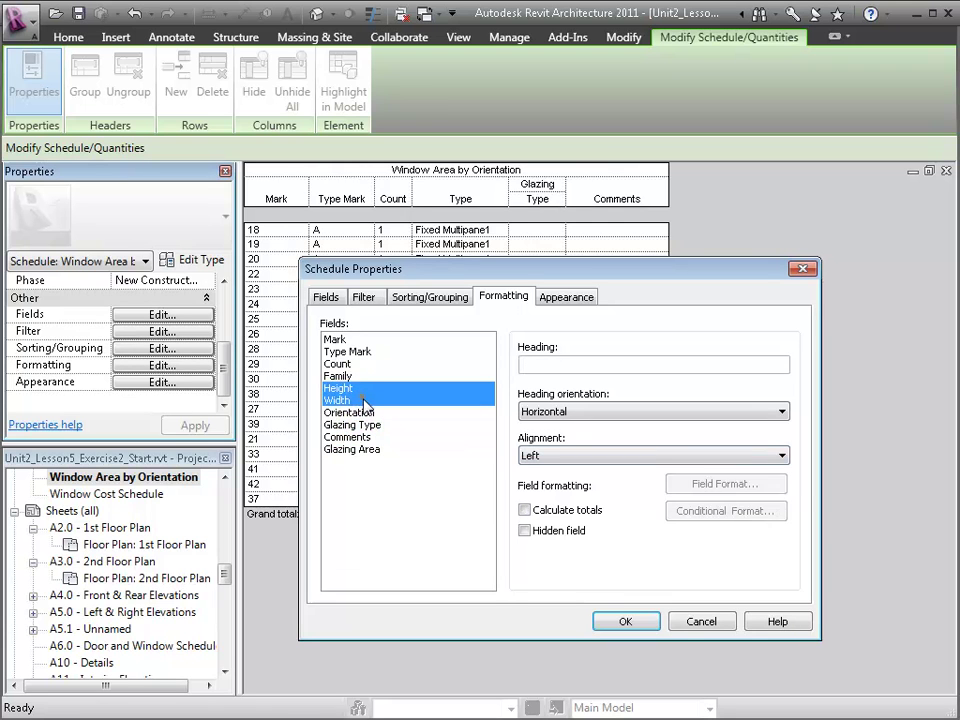
pyautogui.click(664, 458)
pyautogui.click(662, 498)
pyautogui.click(637, 619)
pyautogui.click(641, 597)
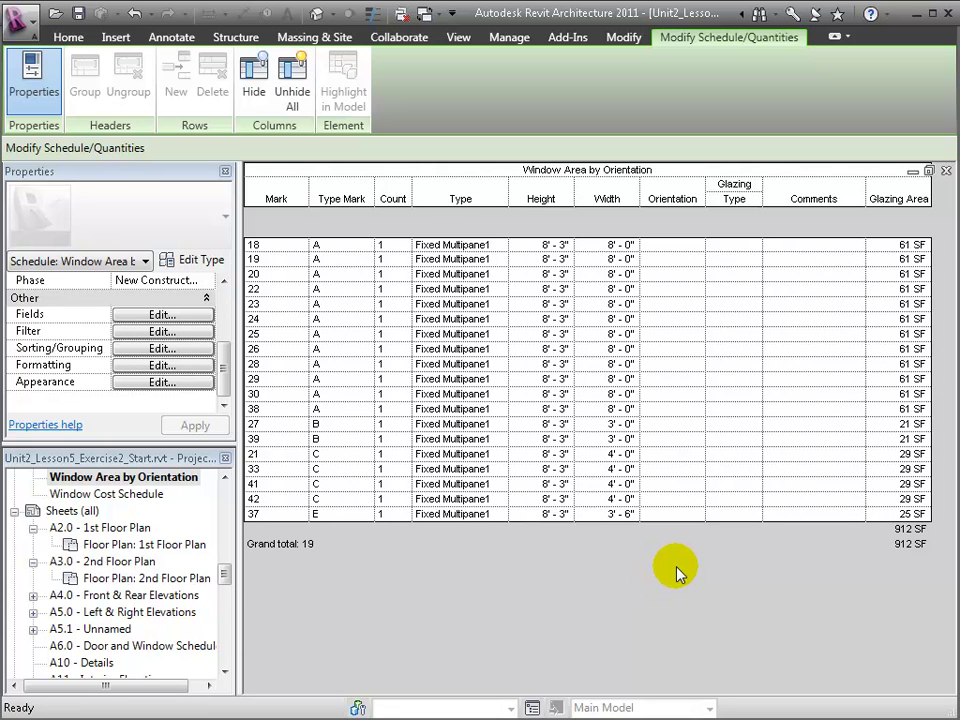
# Step: Switch from the schedule to the building's 3D view
pyautogui.moveTo(224, 573); pyautogui.dragTo(226, 482)
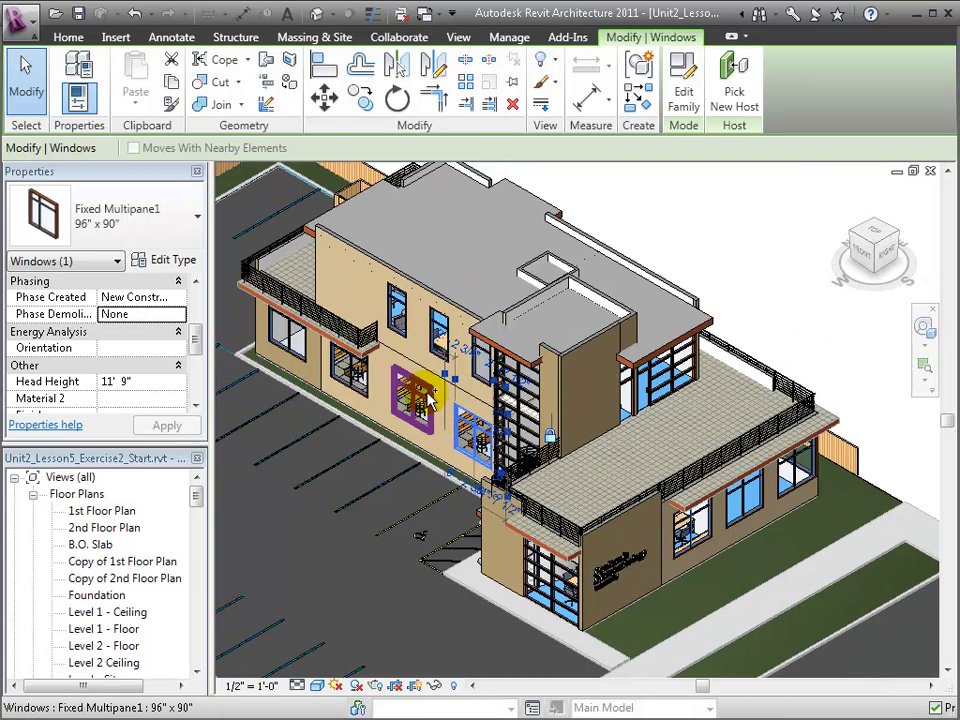
# Step: Select the west-facade windows and set their Energy Analysis Orientation to West
pyautogui.click(428, 396)
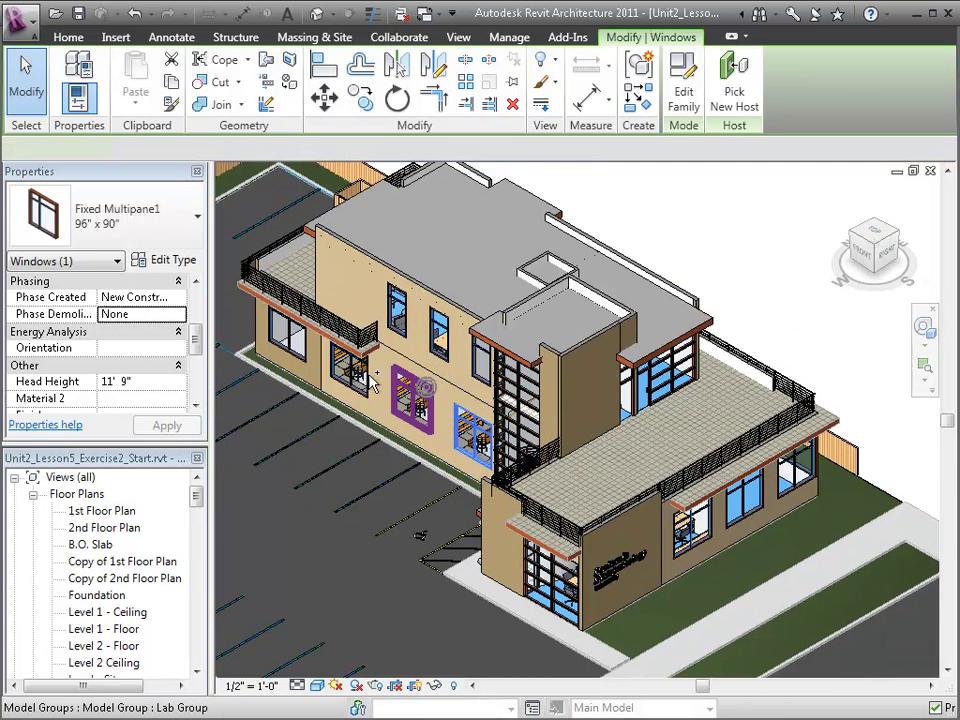
pyautogui.keyDown('ctrl'); pyautogui.click(360, 376); pyautogui.keyUp('ctrl')
pyautogui.keyDown('ctrl'); pyautogui.click(410, 398); pyautogui.keyUp('ctrl')
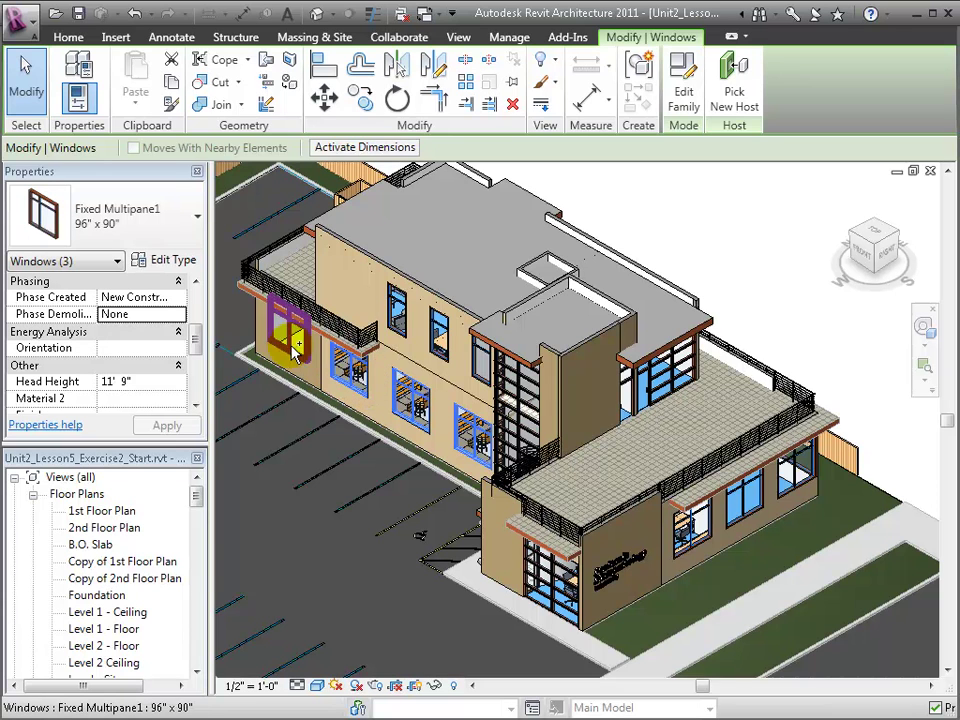
pyautogui.keyDown('ctrl'); pyautogui.click(296, 345); pyautogui.keyUp('ctrl')
pyautogui.keyDown('ctrl'); pyautogui.click(397, 303); pyautogui.keyUp('ctrl')
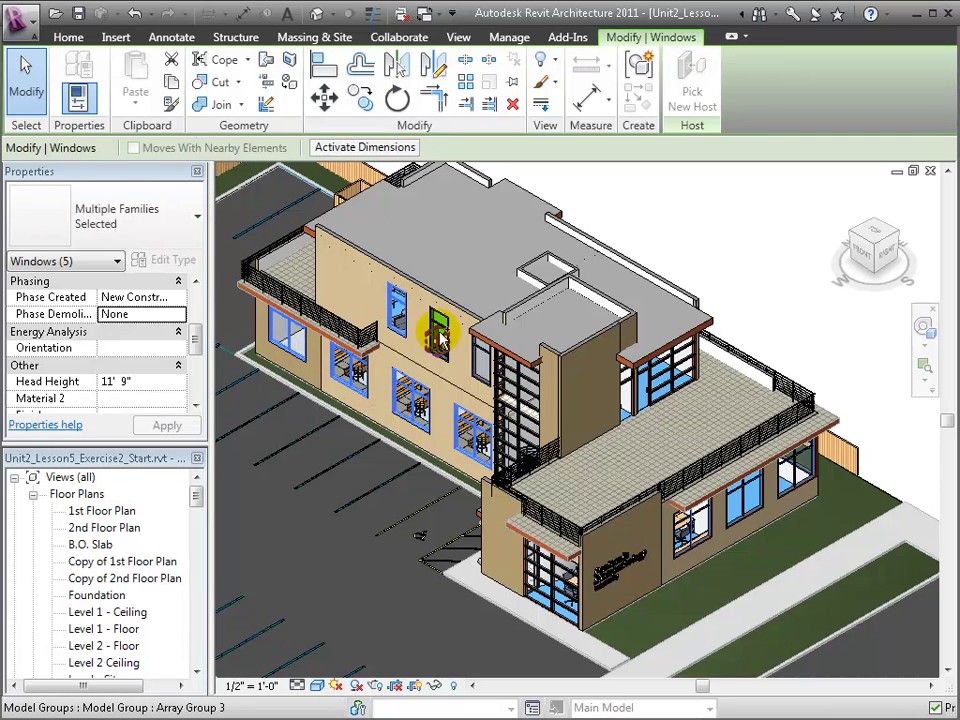
pyautogui.keyDown('ctrl'); pyautogui.click(440, 332); pyautogui.keyUp('ctrl')
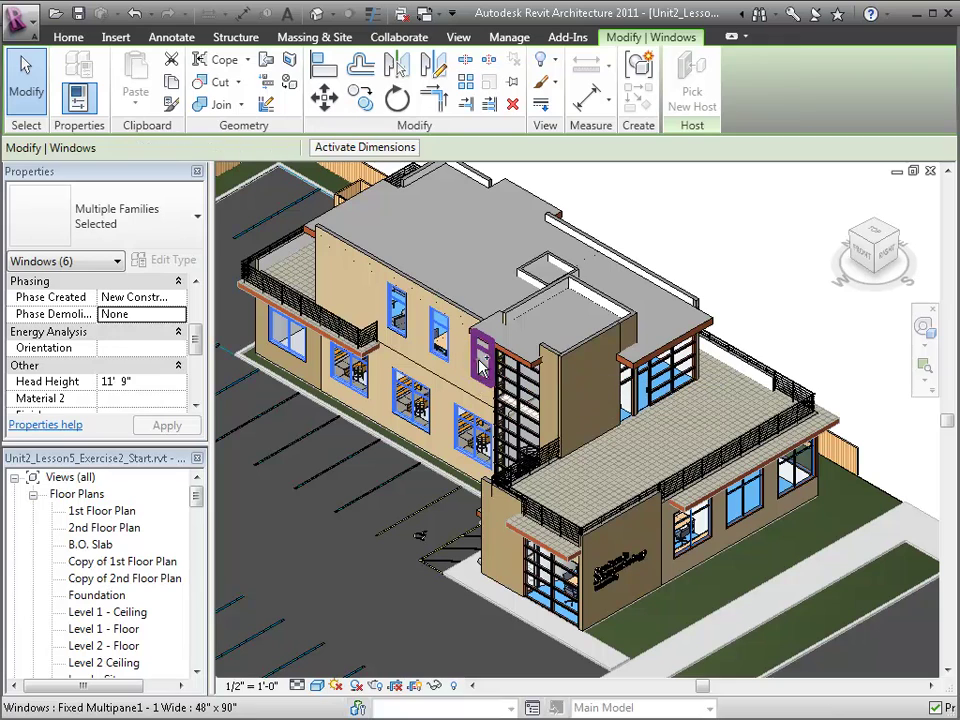
pyautogui.keyDown('ctrl'); pyautogui.click(533, 545); pyautogui.keyUp('ctrl')
pyautogui.keyDown('shift'); pyautogui.moveTo(332, 573); pyautogui.dragTo(388, 561, button='middle'); pyautogui.keyUp('shift')
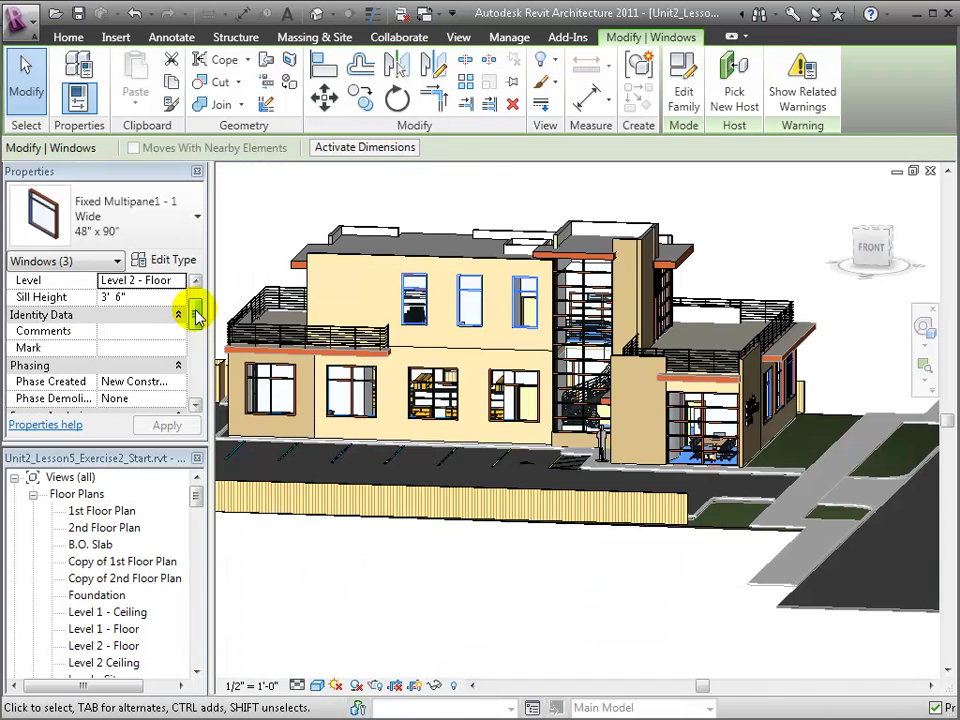
pyautogui.scroll(-3, 196, 315)
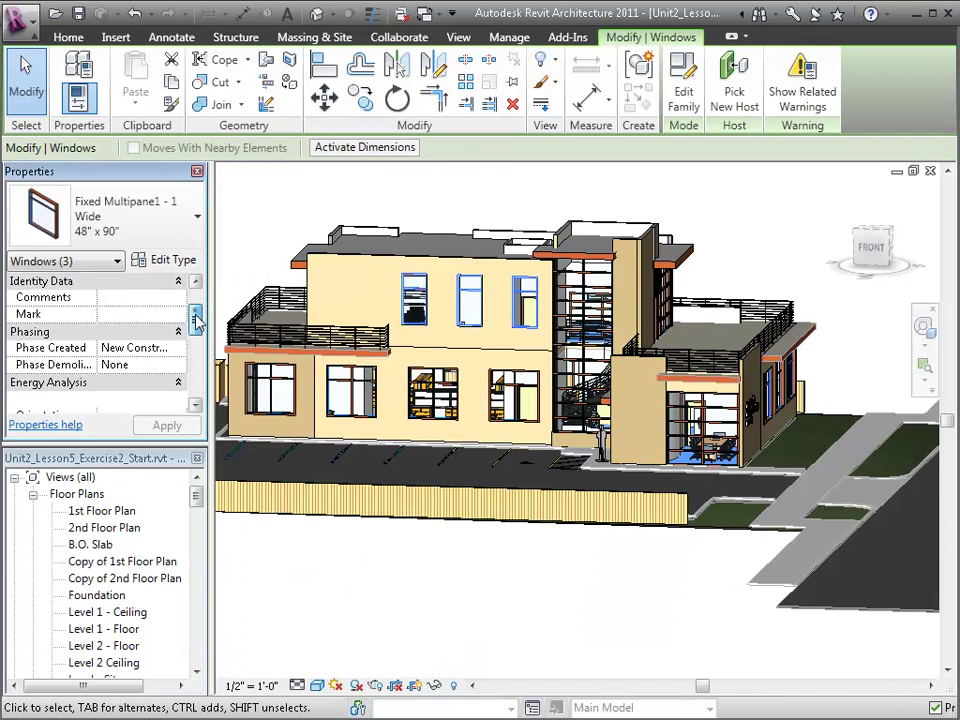
pyautogui.click(129, 349)
pyautogui.click(151, 348)
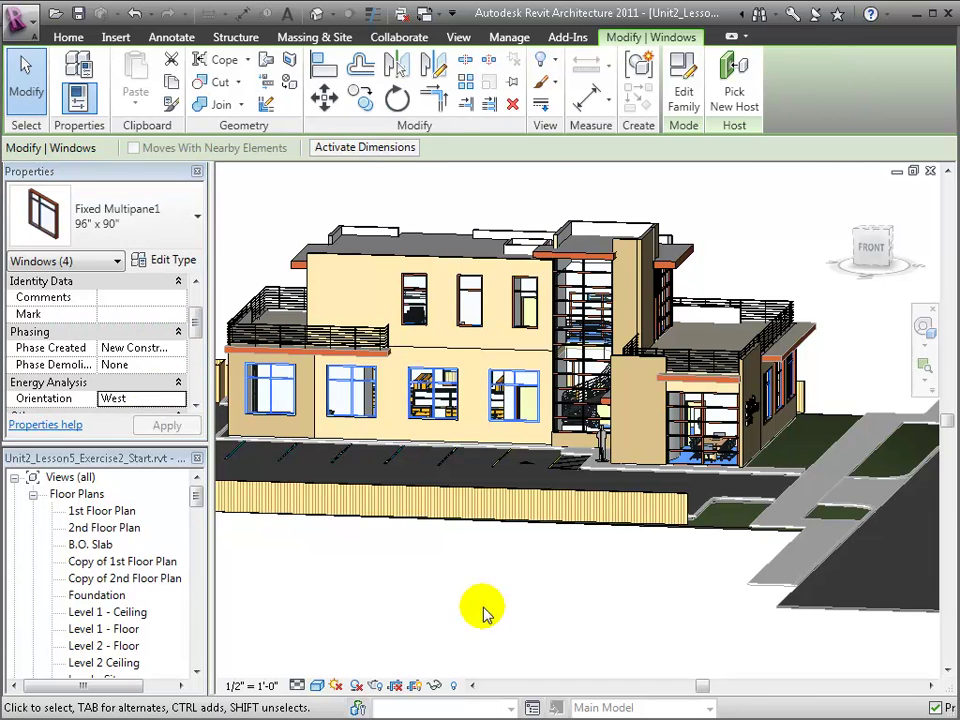
pyautogui.keyDown('shift'); pyautogui.moveTo(482, 611); pyautogui.dragTo(621, 658, button='middle'); pyautogui.keyUp('shift')
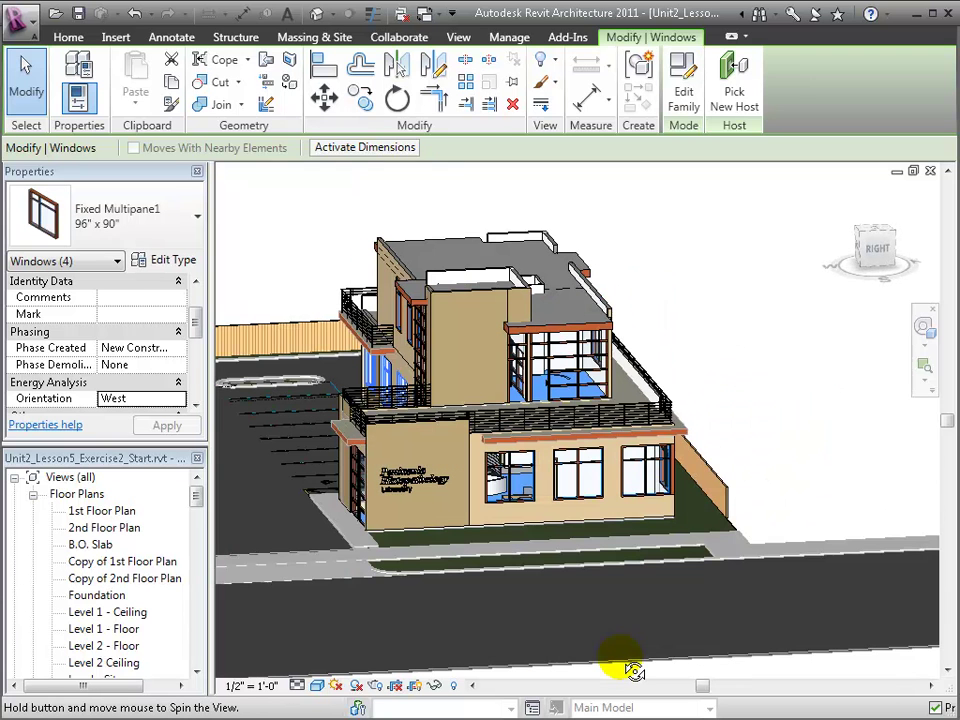
# Step: Set the three ground-floor south windows' Orientation to South
pyautogui.click(510, 508)
pyautogui.keyDown('ctrl'); pyautogui.click(568, 476); pyautogui.keyUp('ctrl')
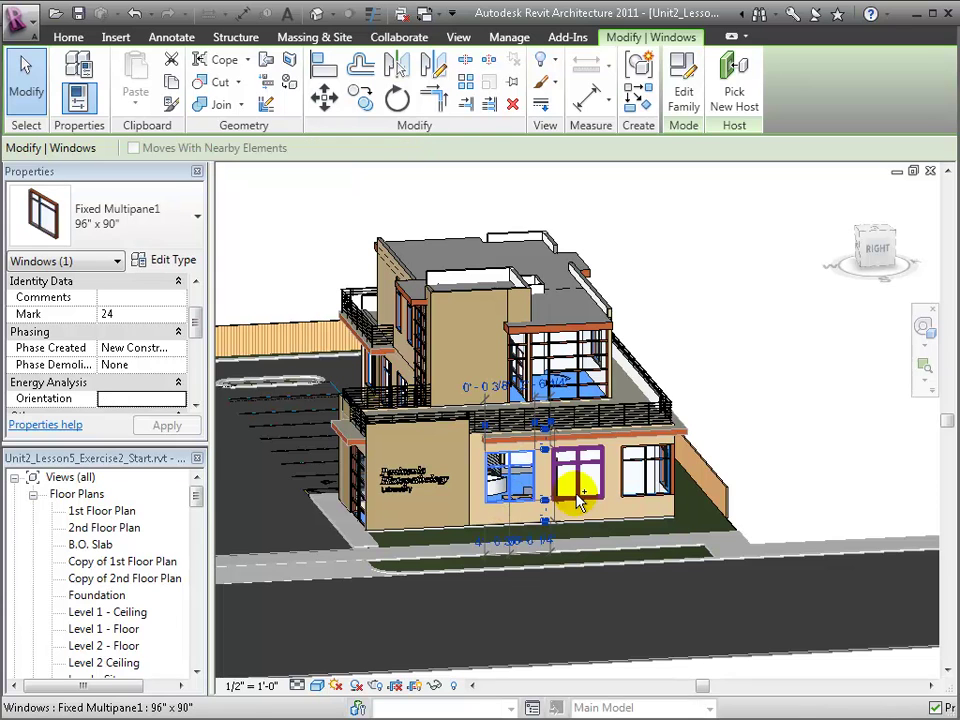
pyautogui.keyDown('ctrl'); pyautogui.click(655, 497); pyautogui.keyUp('ctrl')
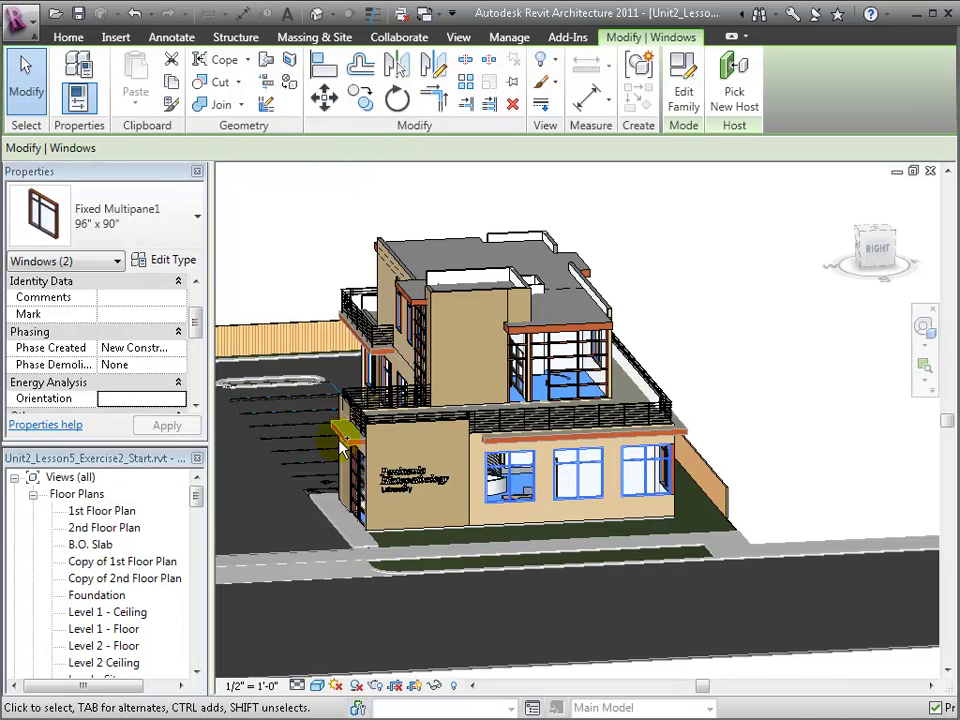
pyautogui.click(136, 400)
pyautogui.write('South')
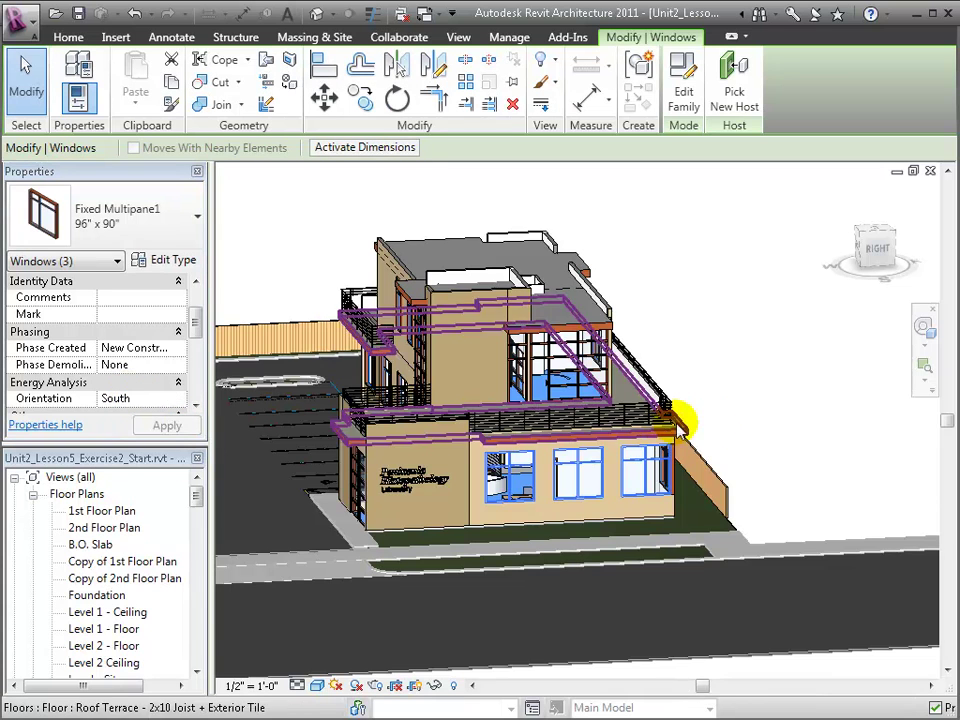
# Step: Select the nine back-wall windows and enter East as their Orientation
pyautogui.keyDown('shift'); pyautogui.moveTo(681, 422); pyautogui.dragTo(390, 563, button='middle'); pyautogui.keyUp('shift')
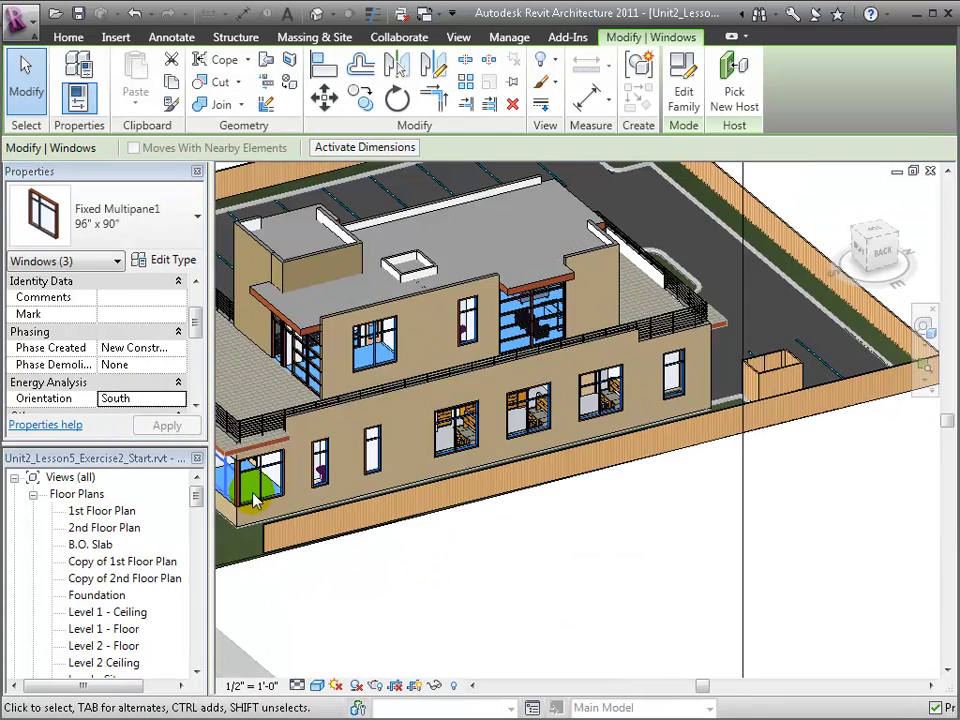
pyautogui.keyDown('ctrl'); pyautogui.click(324, 474); pyautogui.keyUp('ctrl')
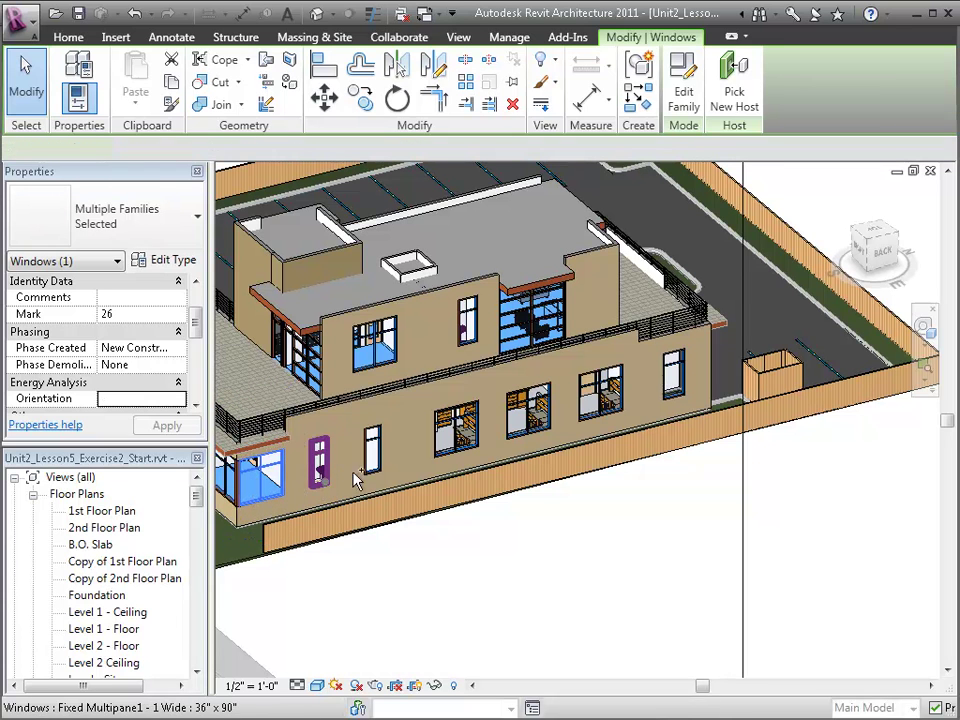
pyautogui.keyDown('ctrl'); pyautogui.click(364, 472); pyautogui.keyUp('ctrl')
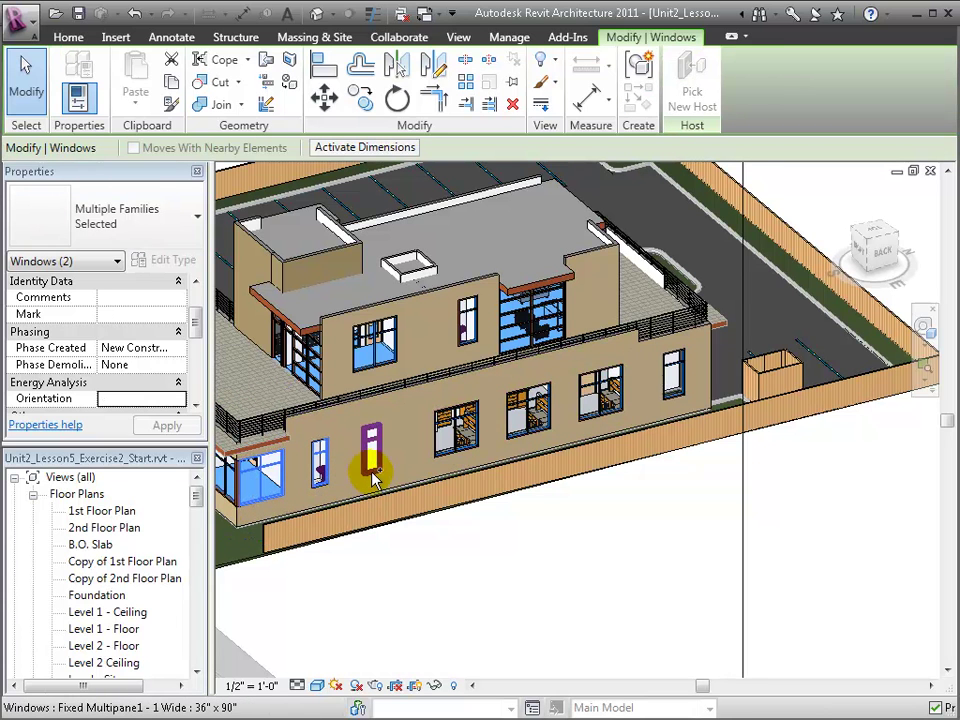
pyautogui.keyDown('ctrl'); pyautogui.click(445, 452); pyautogui.keyUp('ctrl')
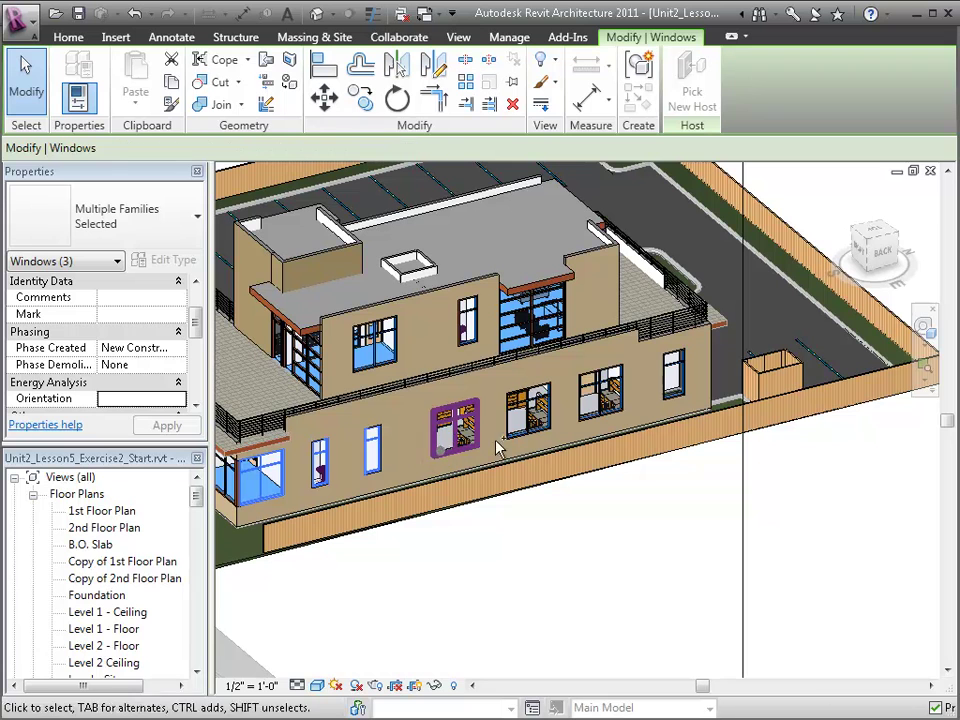
pyautogui.keyDown('ctrl'); pyautogui.click(533, 433); pyautogui.keyUp('ctrl')
pyautogui.keyDown('ctrl'); pyautogui.click(600, 400); pyautogui.keyUp('ctrl')
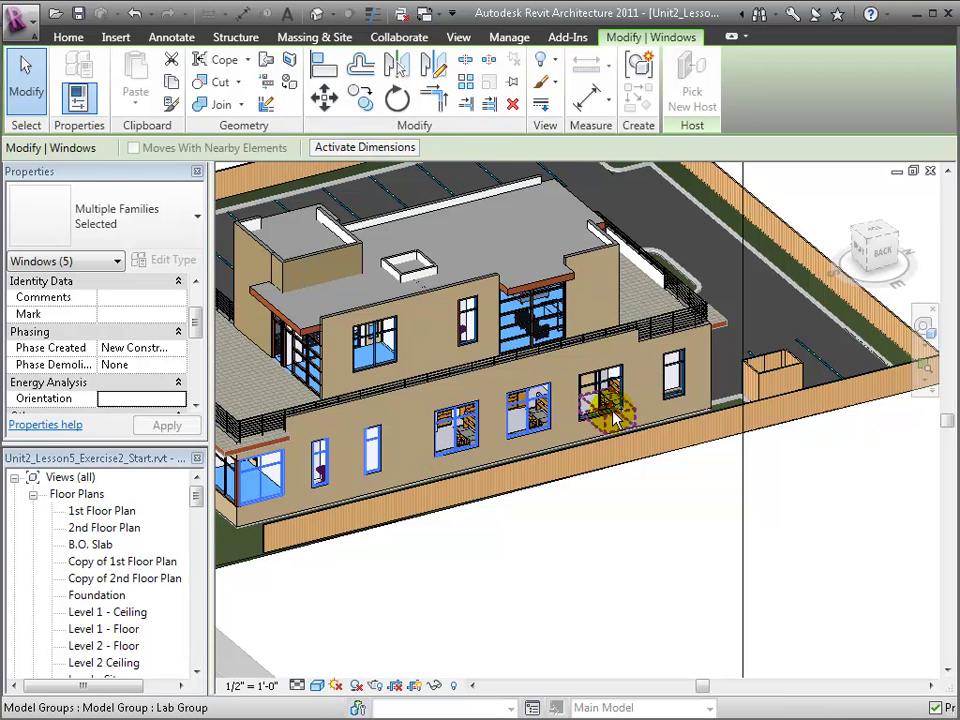
pyautogui.keyDown('ctrl'); pyautogui.click(670, 360); pyautogui.keyUp('ctrl')
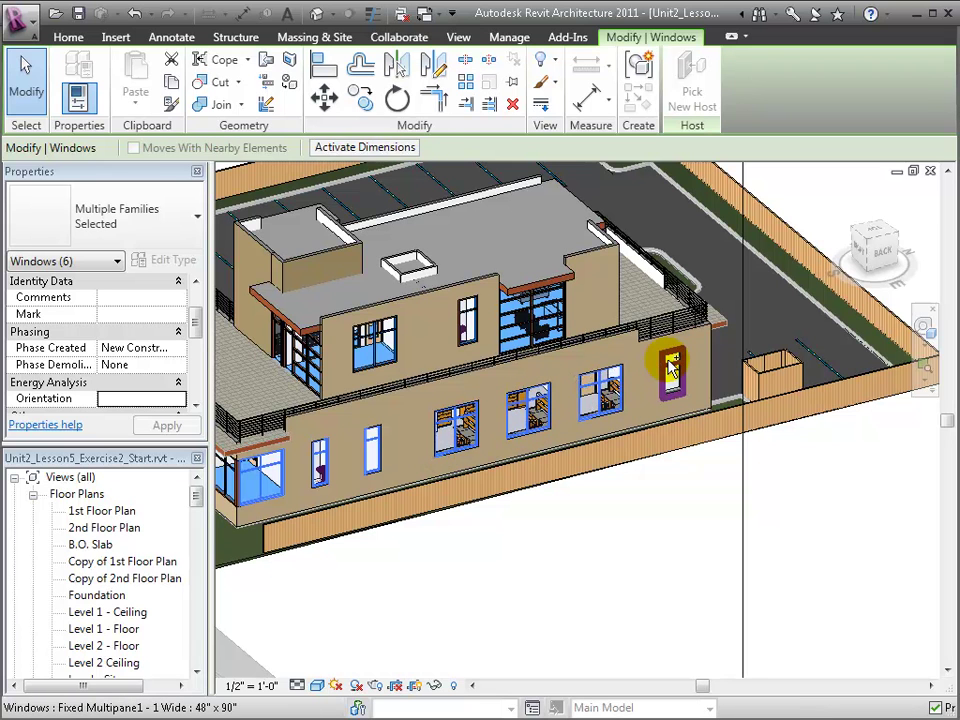
pyautogui.keyDown('ctrl'); pyautogui.click(467, 320); pyautogui.keyUp('ctrl')
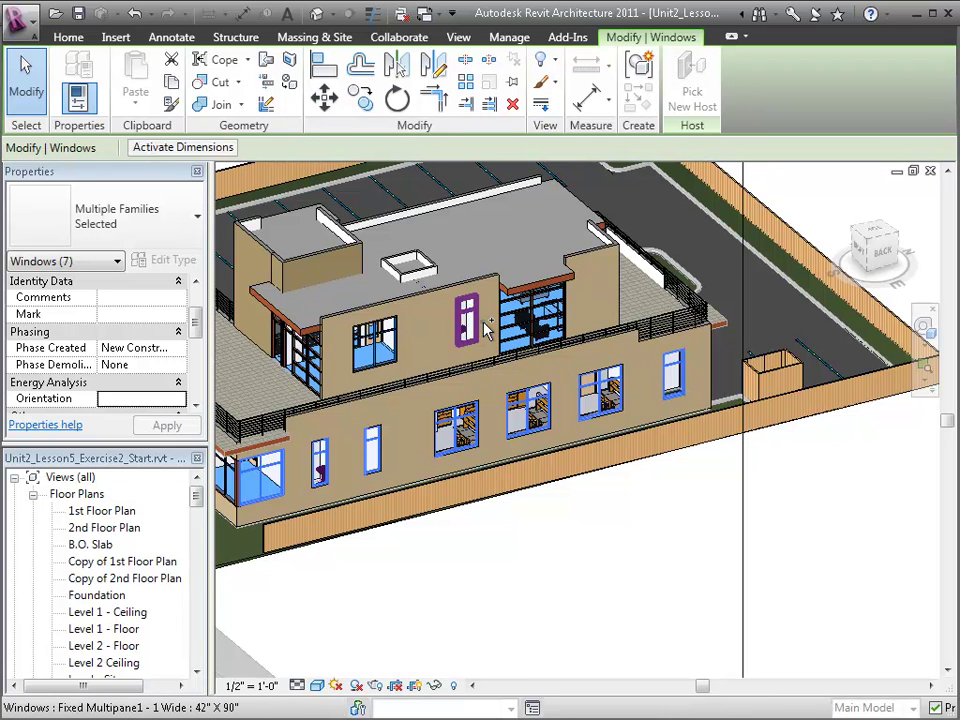
pyautogui.keyDown('ctrl'); pyautogui.click(380, 355); pyautogui.keyUp('ctrl')
pyautogui.keyDown('ctrl'); pyautogui.click(381, 354); pyautogui.keyUp('ctrl')
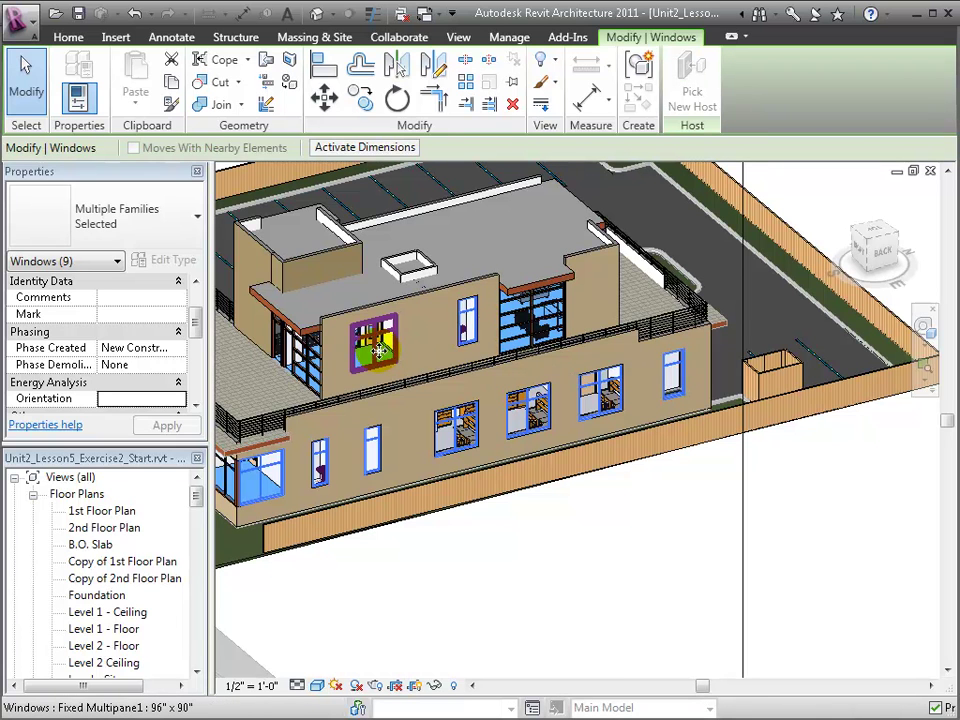
pyautogui.click(150, 397)
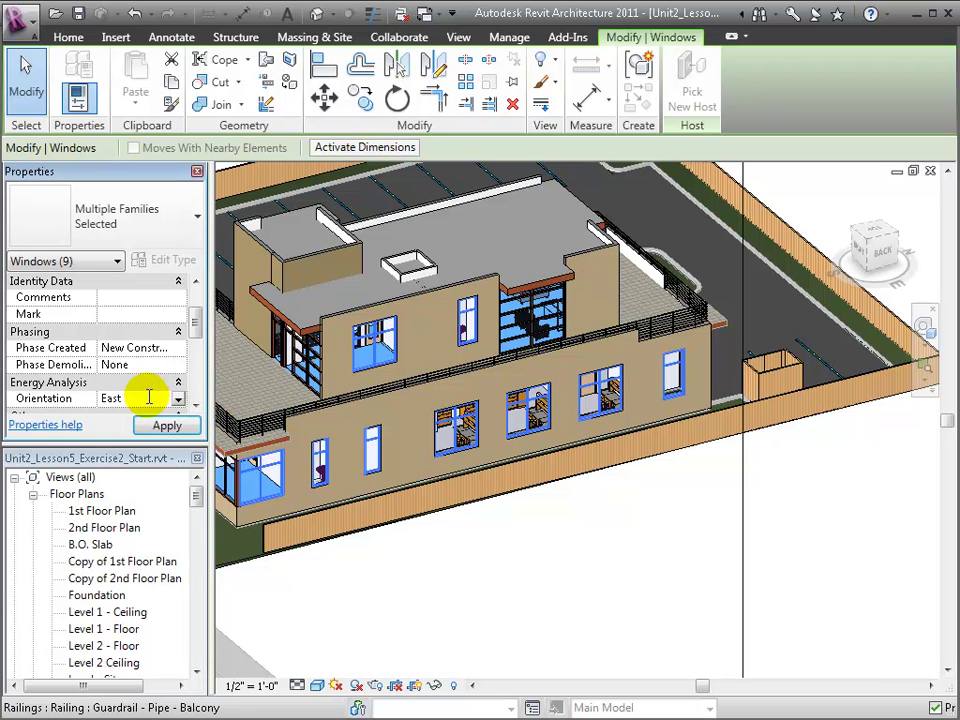
# Step: Apply East to the nine windows and reopen the schedule: East 400, South 182, West 330 SF
pyautogui.click(166, 425)
pyautogui.keyDown('shift'); pyautogui.moveTo(720, 530); pyautogui.dragTo(762, 605, button='middle'); pyautogui.keyUp('shift')
pyautogui.scroll(3, 830, 585)
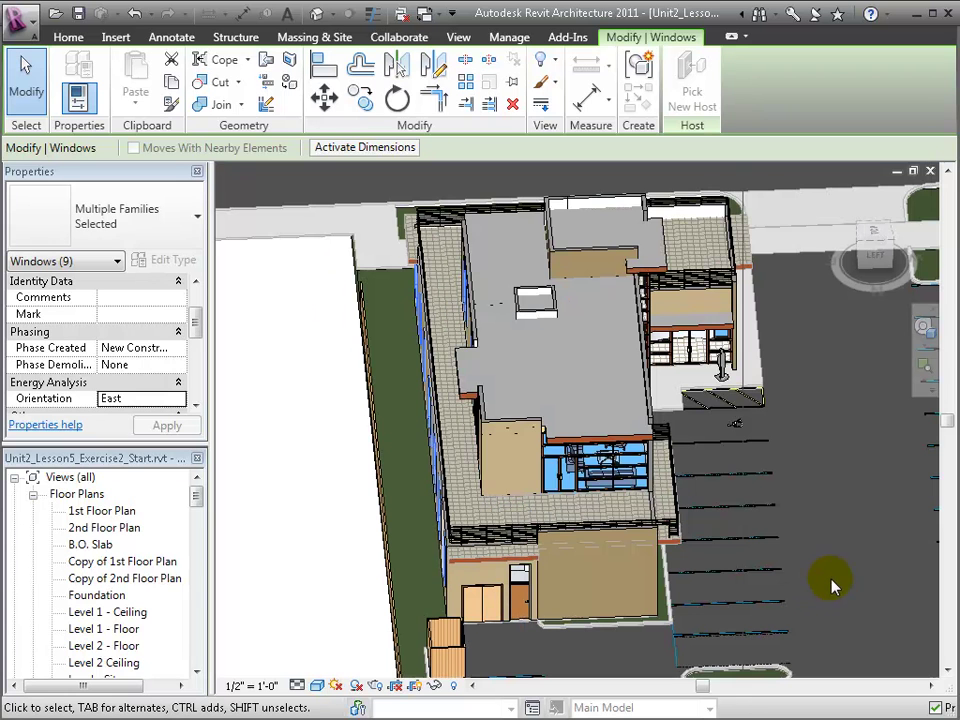
pyautogui.keyDown('shift'); pyautogui.moveTo(861, 531); pyautogui.dragTo(842, 469, button='middle'); pyautogui.keyUp('shift')
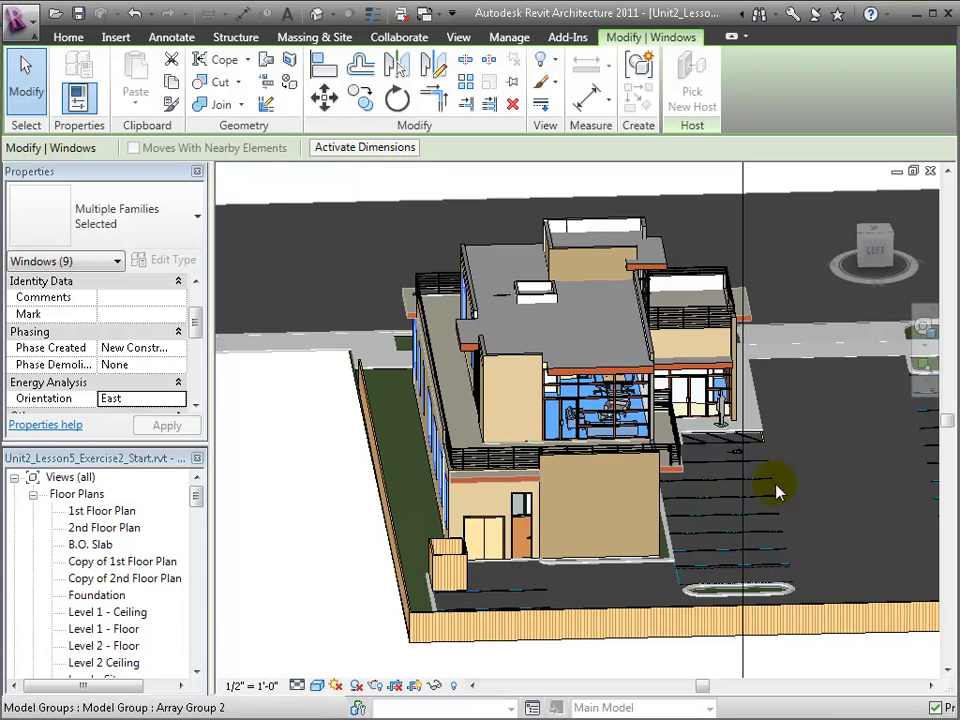
pyautogui.click(180, 585)
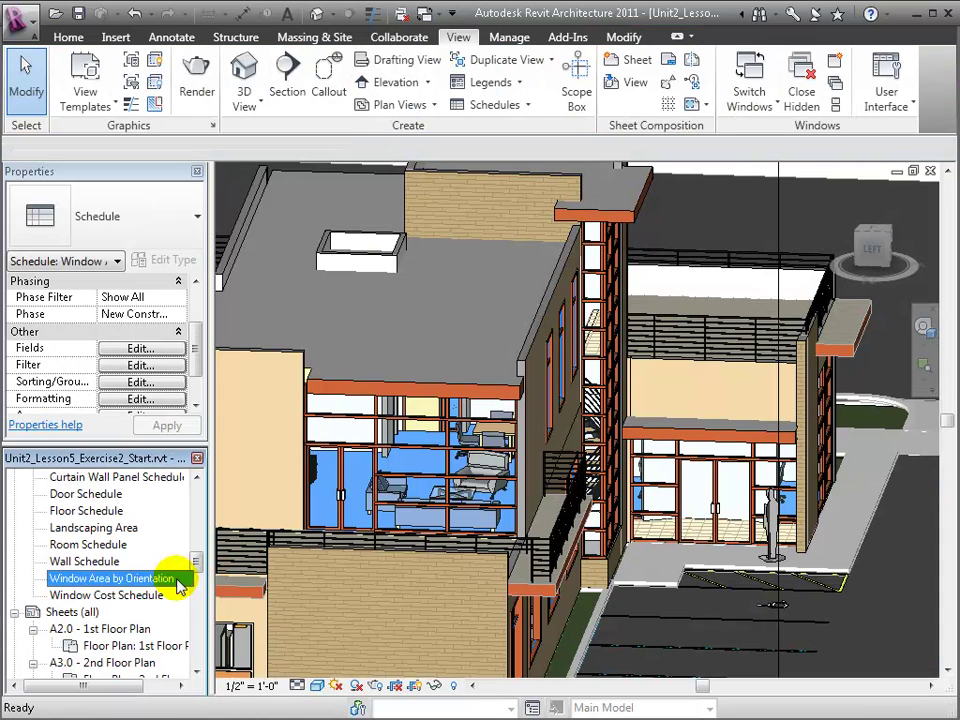
pyautogui.doubleClick(128, 577)
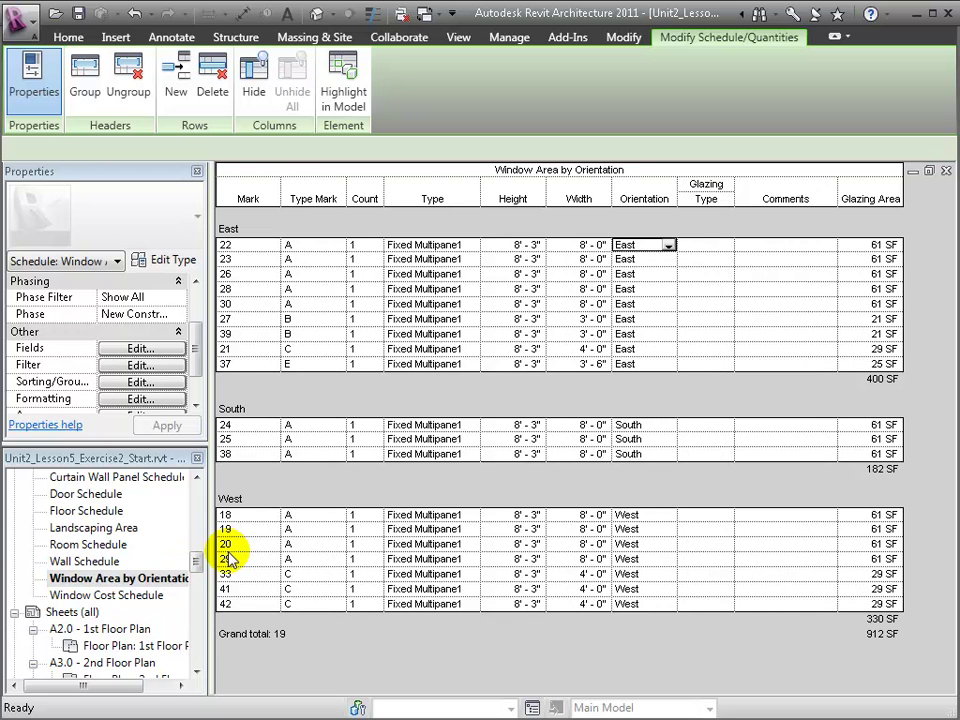
pyautogui.click(789, 259)
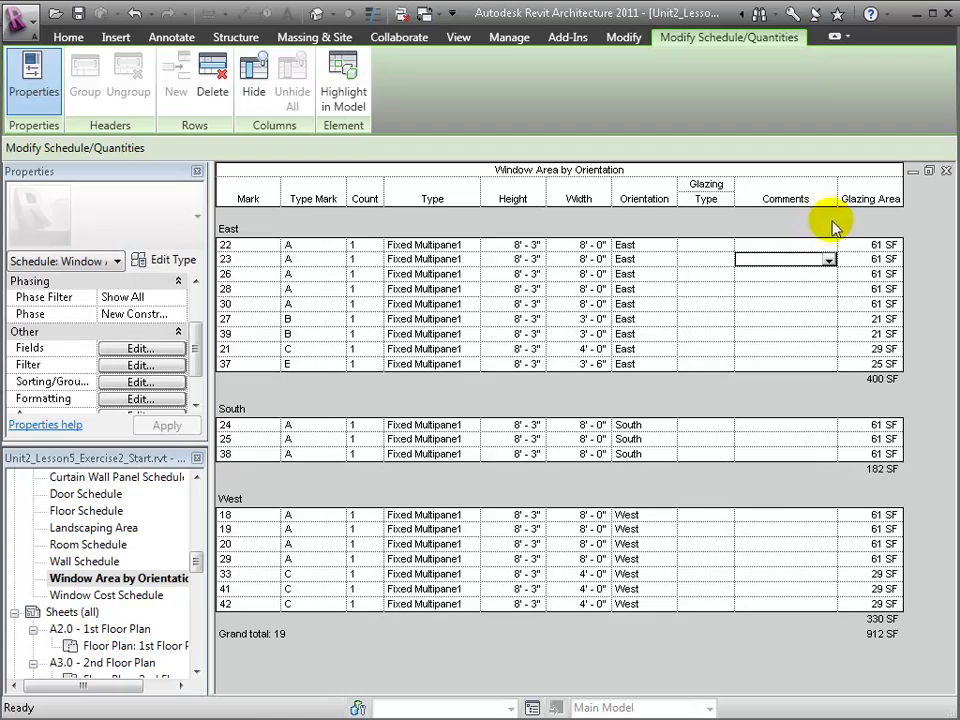